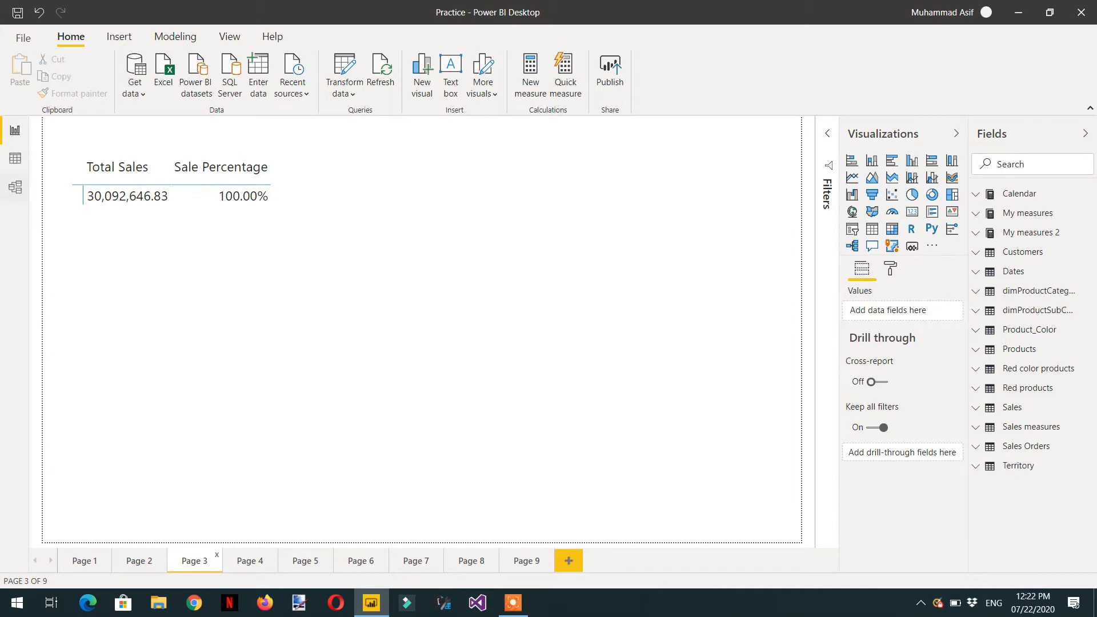
# In the model view, move the Products table down below dimProductSubCategory and shift the Sales table closer to it.
pyautogui.click(15, 188)
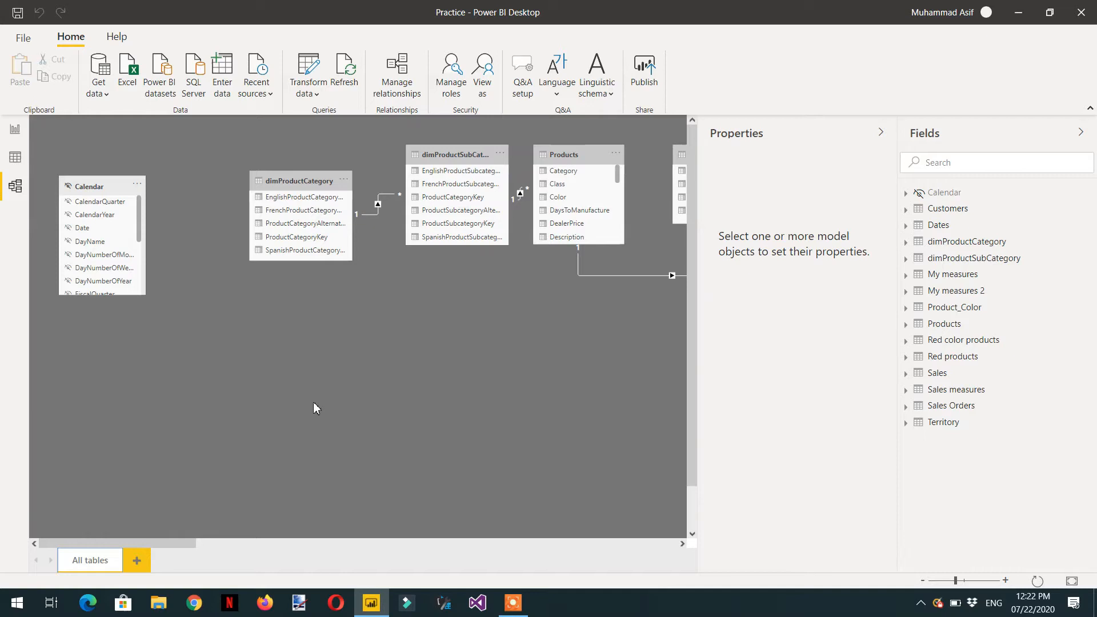
pyautogui.moveTo(181, 543); pyautogui.dragTo(219, 543)
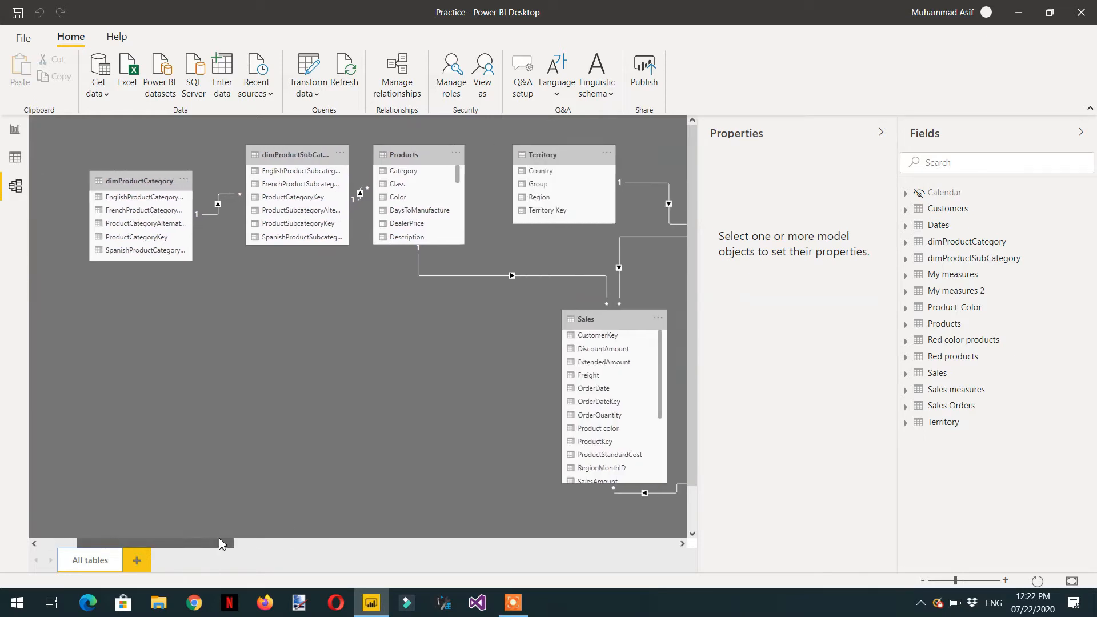
pyautogui.moveTo(125, 240); pyautogui.dragTo(270, 173)
pyautogui.moveTo(419, 154); pyautogui.dragTo(431, 221)
pyautogui.moveTo(619, 324); pyautogui.dragTo(560, 327)
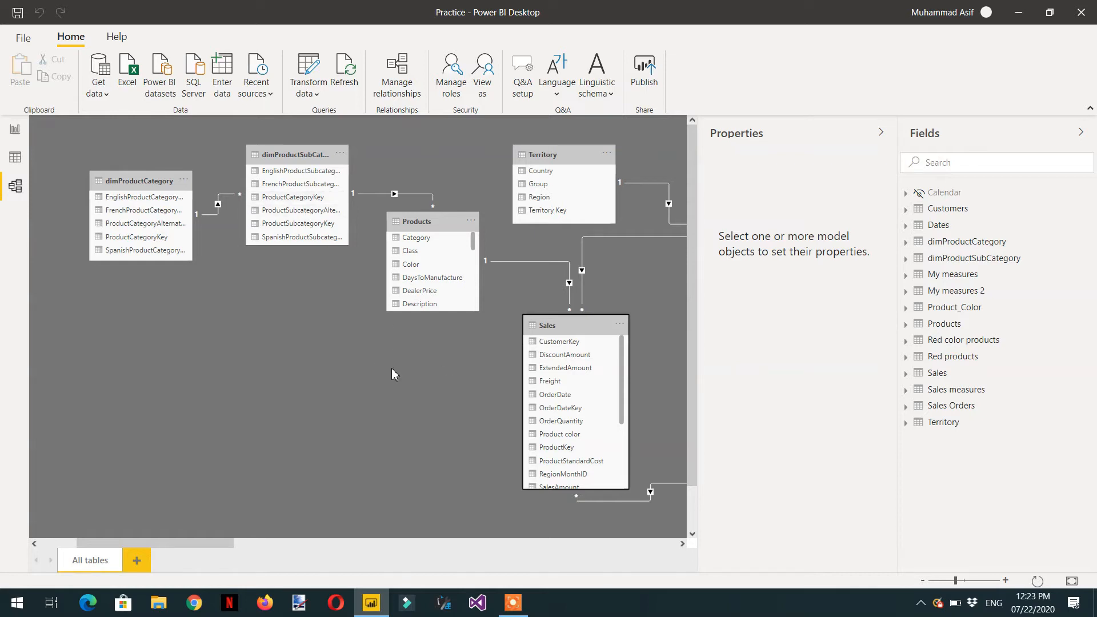
# Back in the report view, create a new measure in the Sales table named Sales transactions.
pyautogui.click(15, 131)
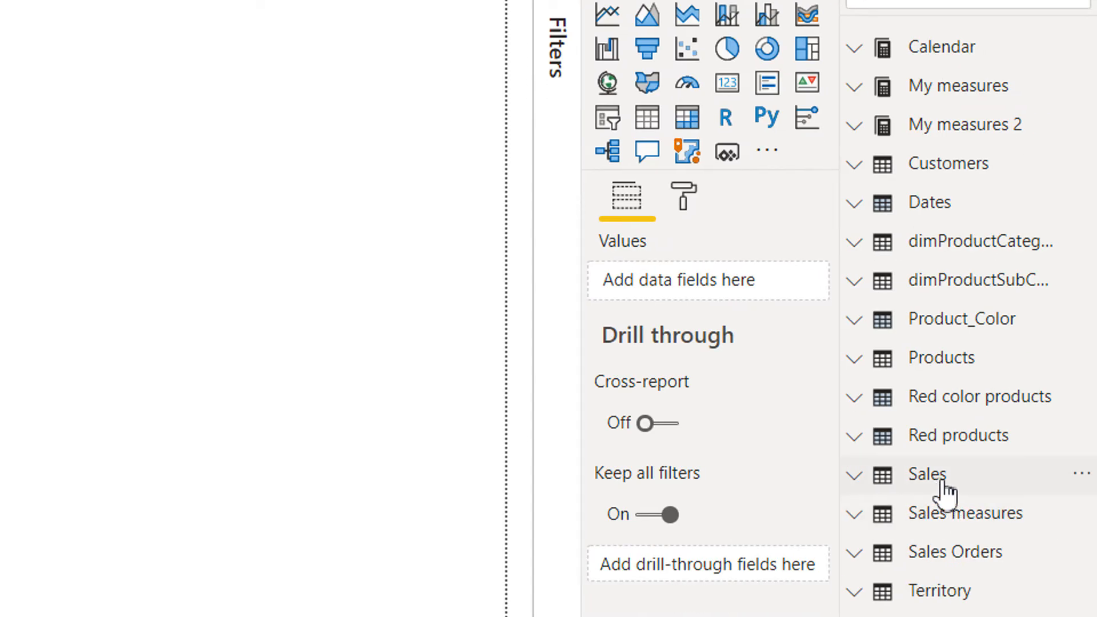
pyautogui.moveTo(945, 491)
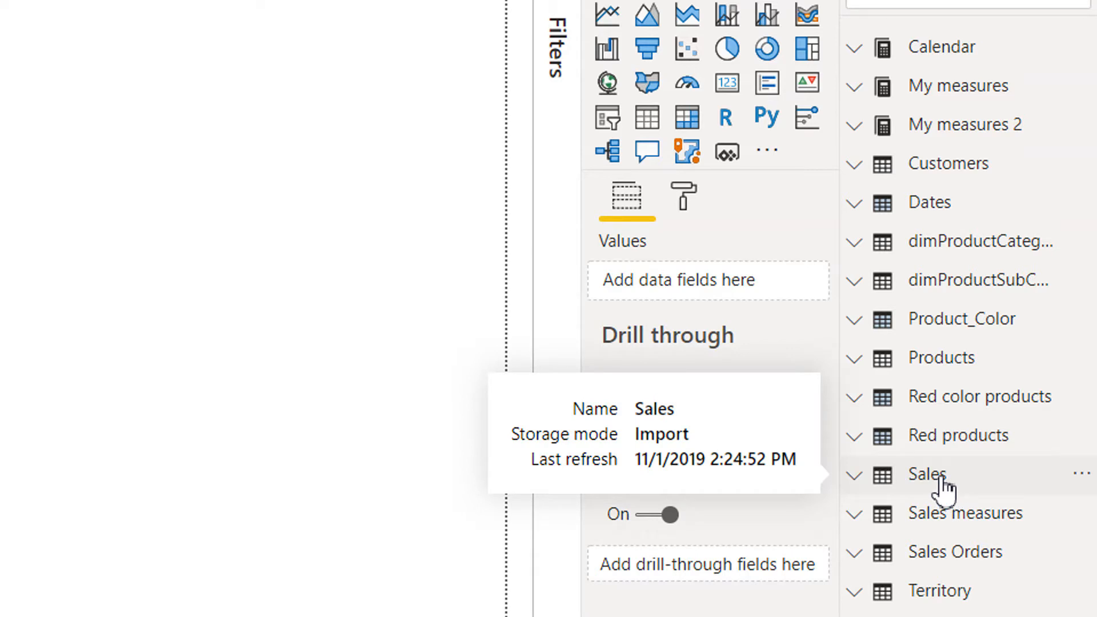
pyautogui.click(944, 490)
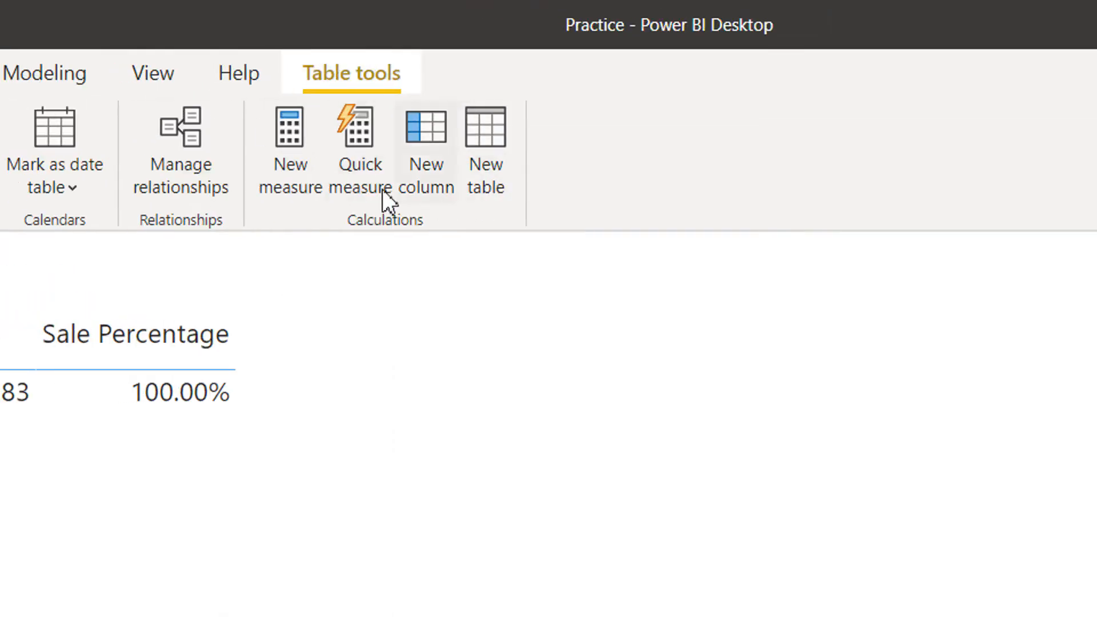
pyautogui.click(296, 186)
pyautogui.doubleClick(171, 256)
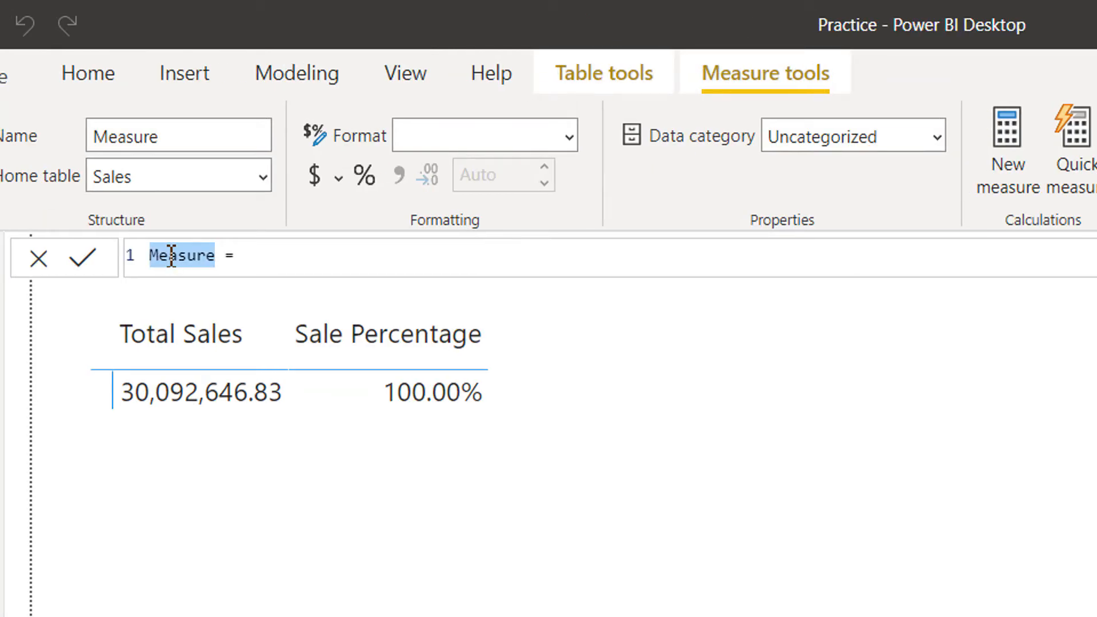
pyautogui.write('Sales ')
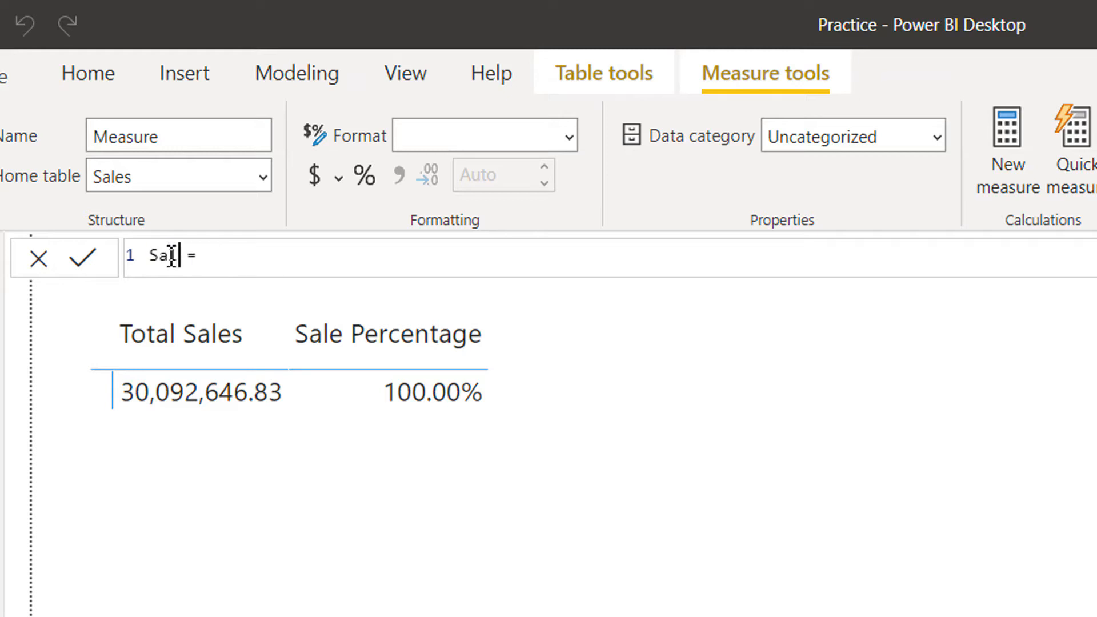
pyautogui.write('transactions')
pyautogui.press('Right')
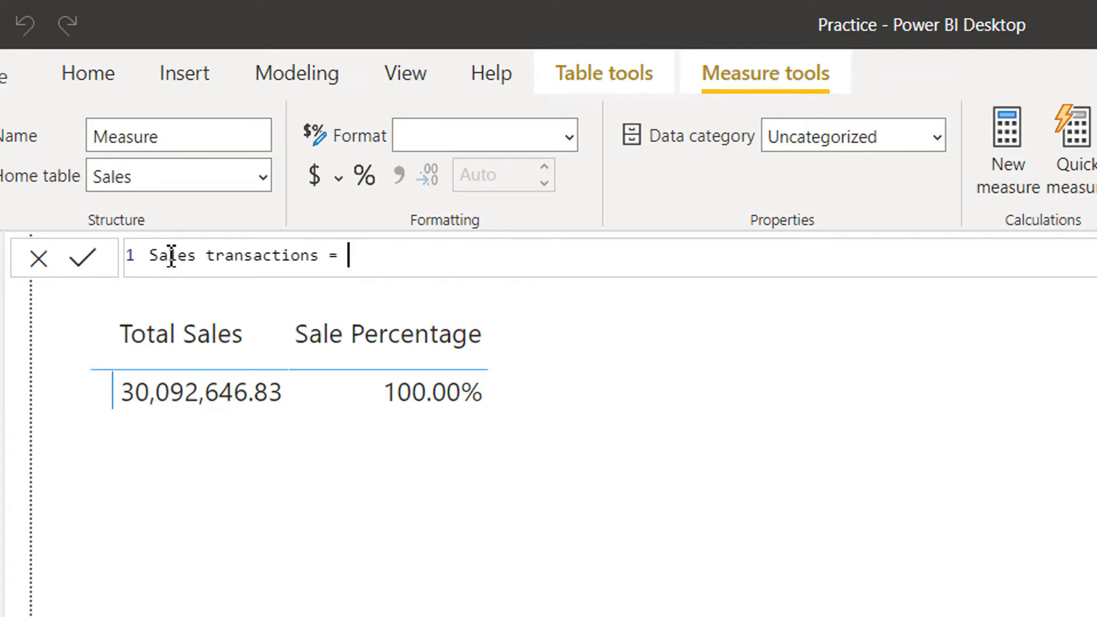
# Define the Sales transactions measure as COUNTROWS(Sales) and commit the formula.
pyautogui.write('countr')
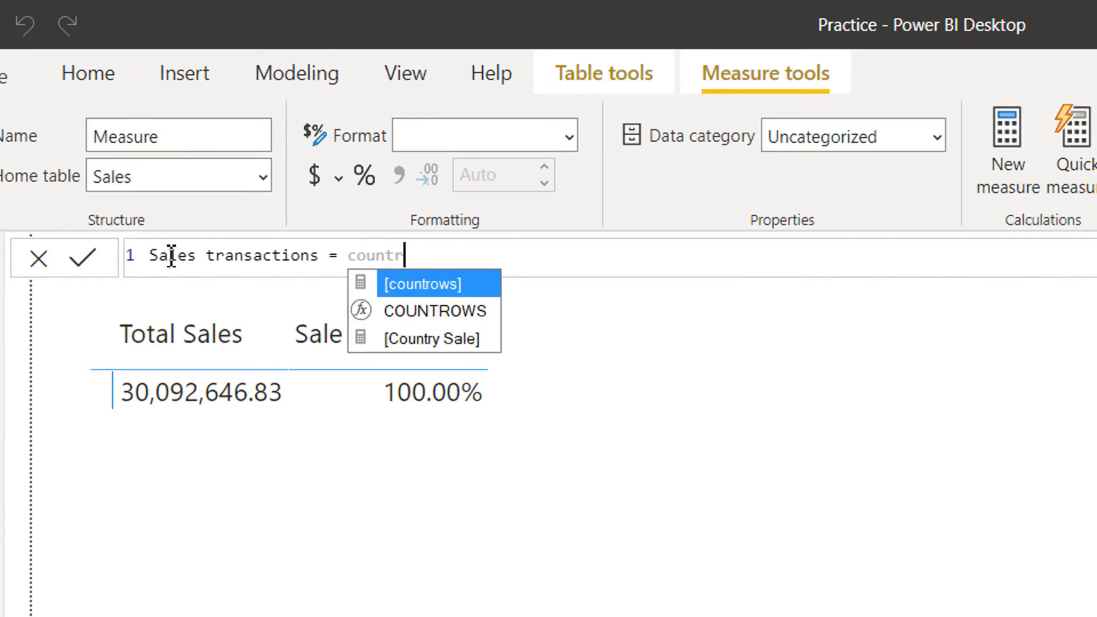
pyautogui.press('Down')
pyautogui.press('Tab')
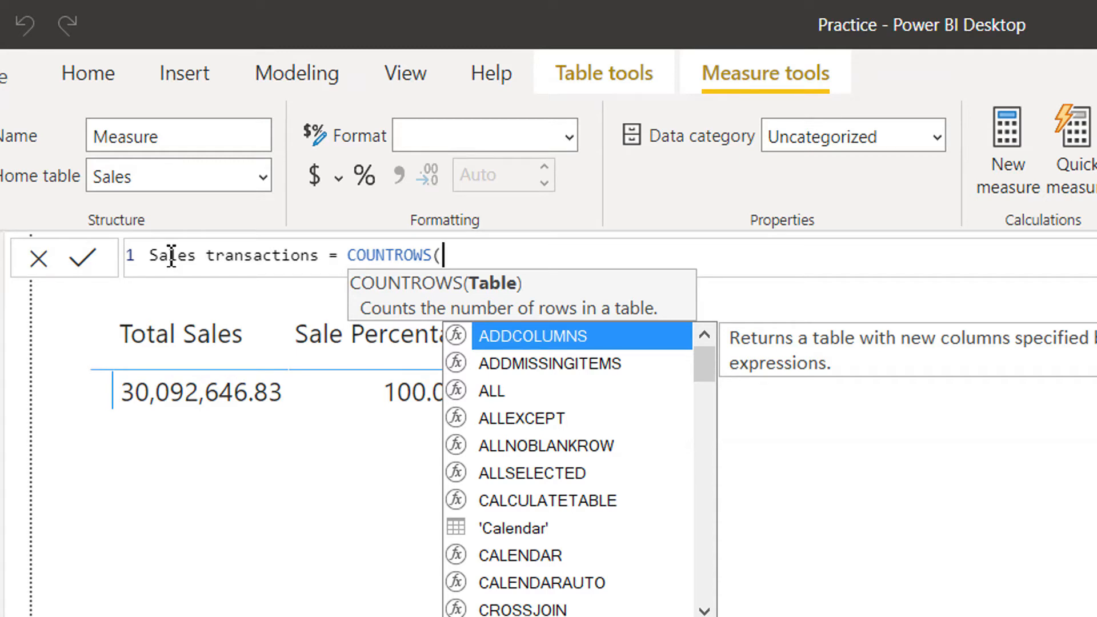
pyautogui.write('sal')
pyautogui.press('Tab')
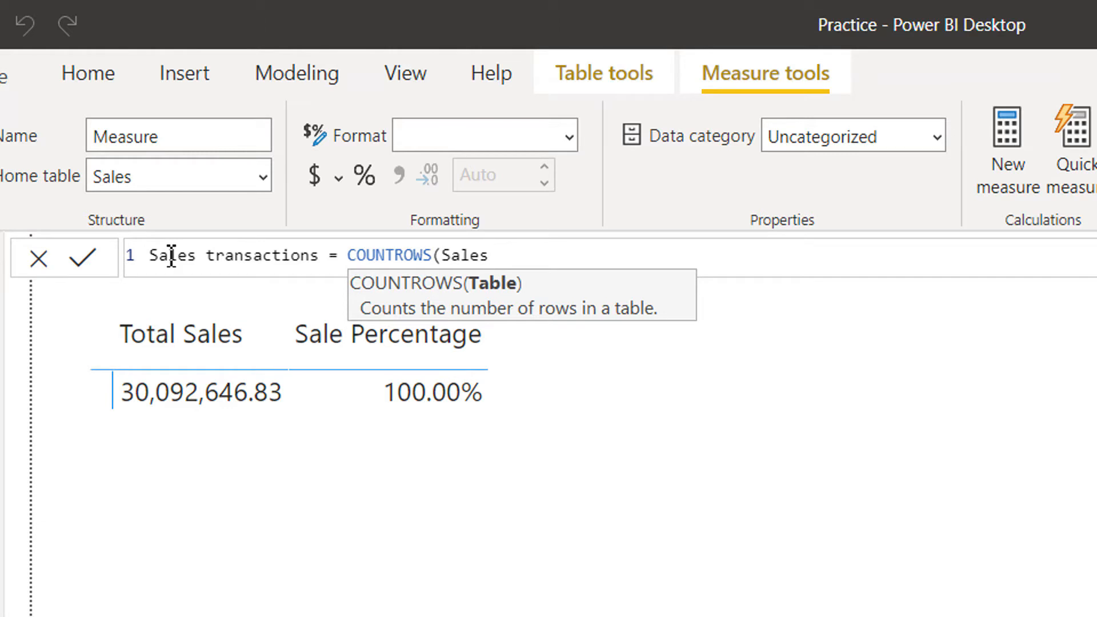
pyautogui.write(')')
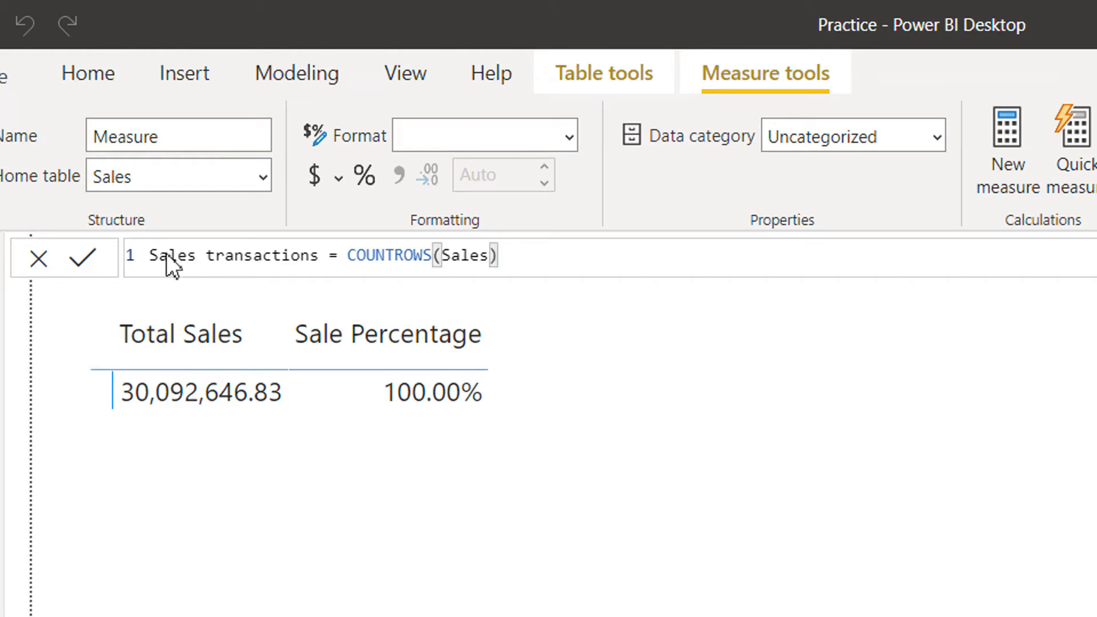
pyautogui.press('Return')
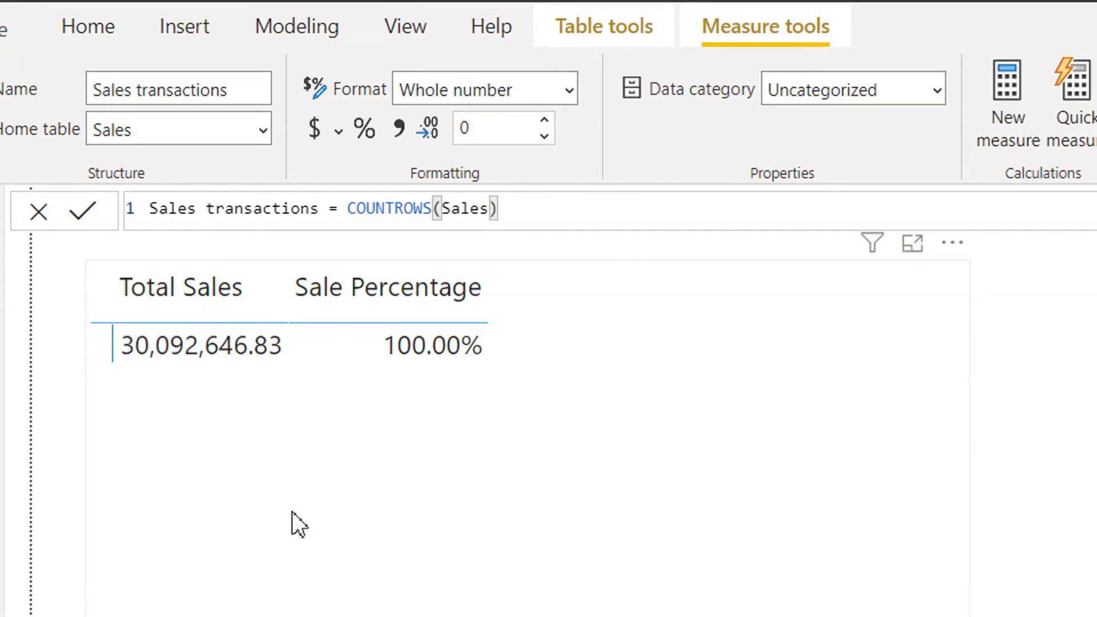
# Remove Sale Percentage from the matrix and add EnglishProductSubcategoryName from dimProductSubCategory as its rows.
pyautogui.click(293, 558)
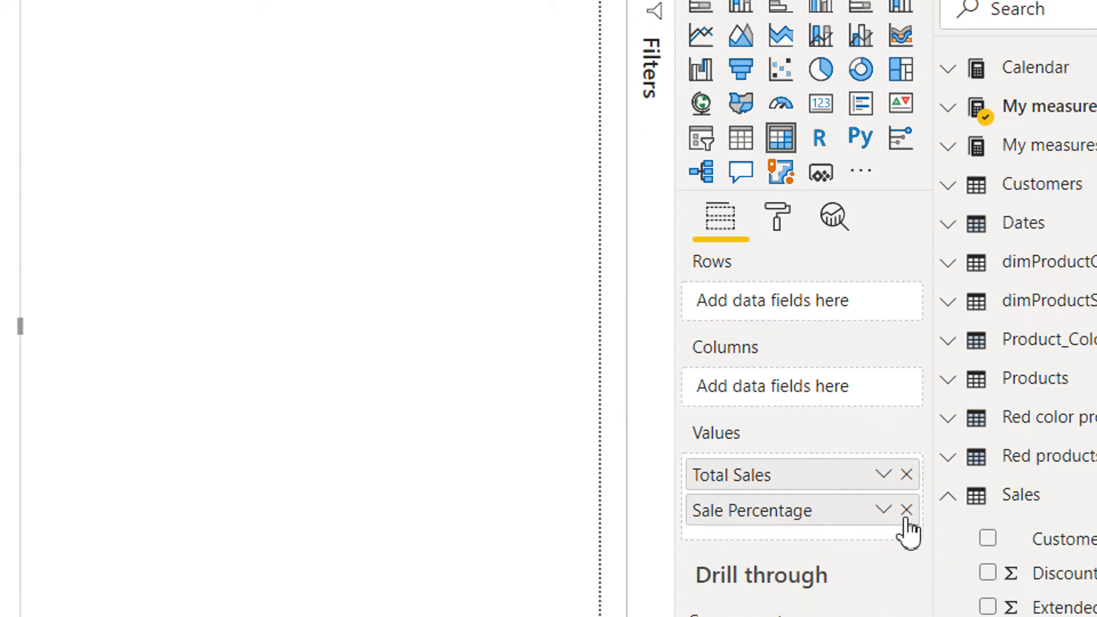
pyautogui.click(907, 510)
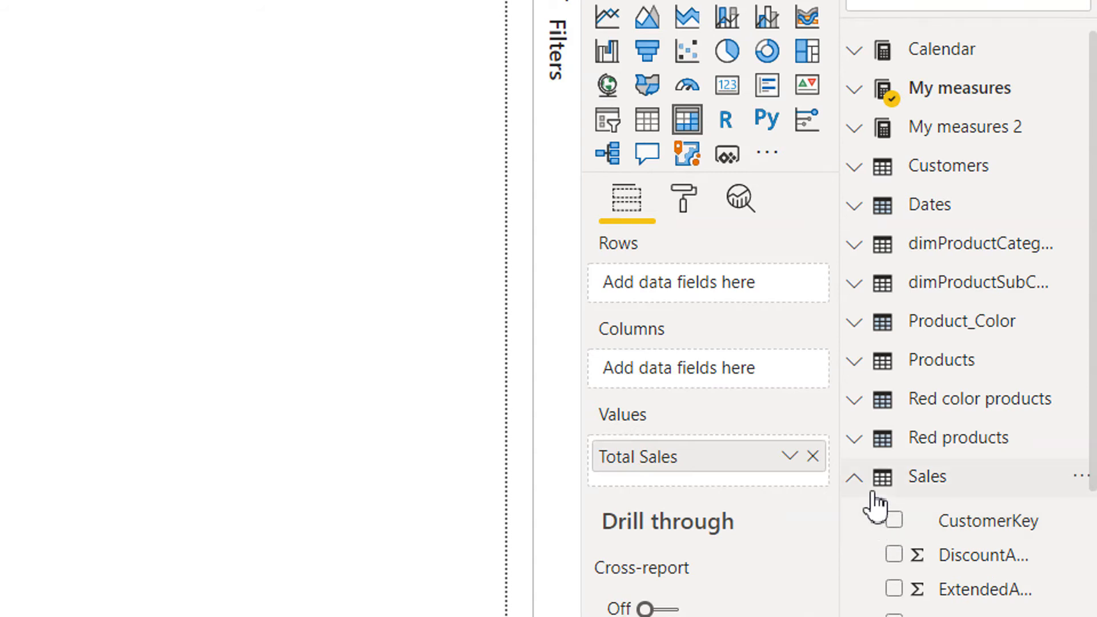
pyautogui.click(861, 487)
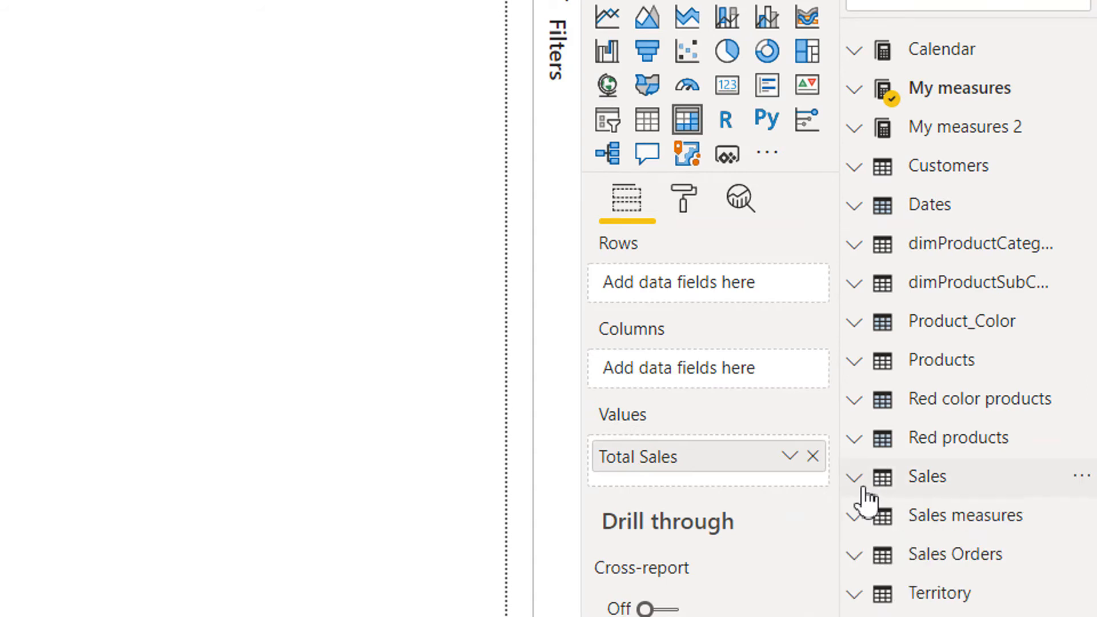
pyautogui.click(900, 285)
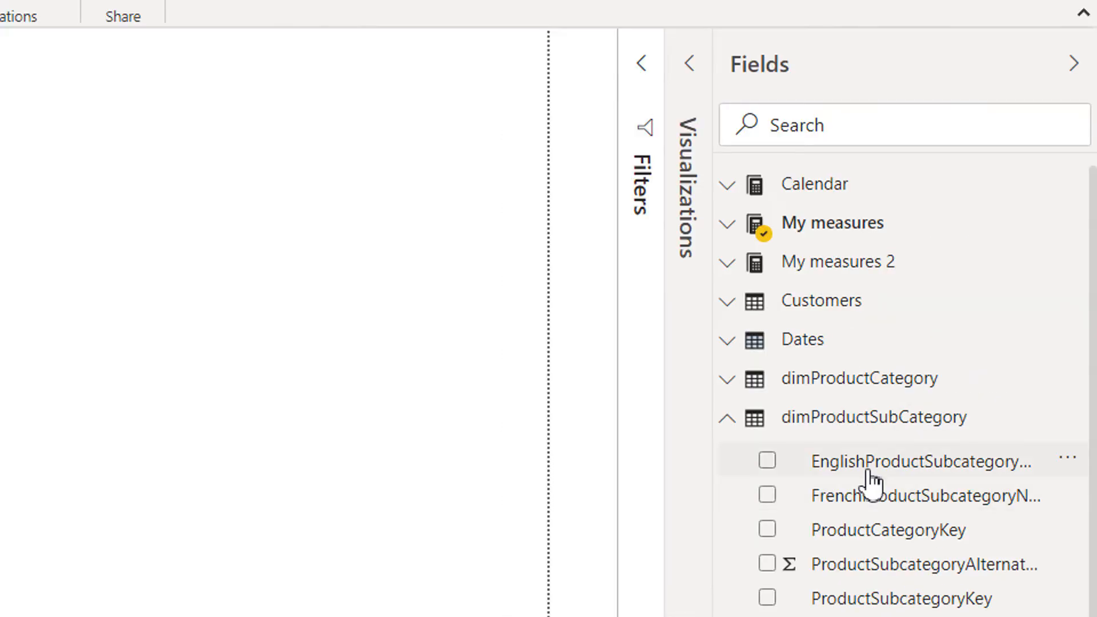
pyautogui.moveTo(872, 481); pyautogui.dragTo(135, 348)
pyautogui.moveTo(135, 348); pyautogui.dragTo(135, 348)
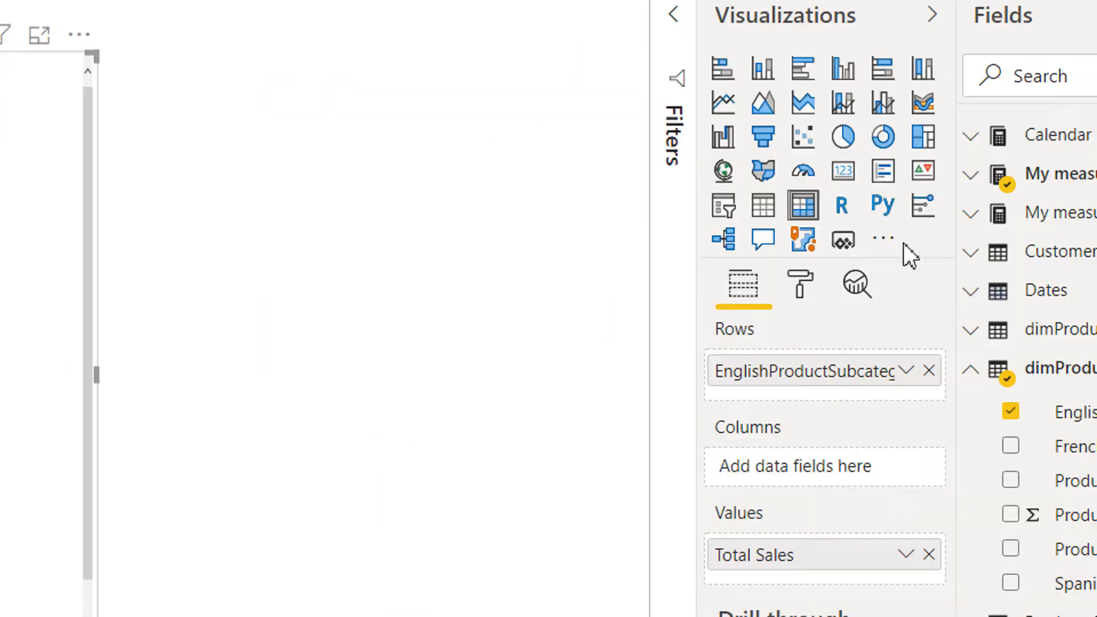
# Convert the matrix to a table visual and remove Total Sales from its values.
pyautogui.click(764, 212)
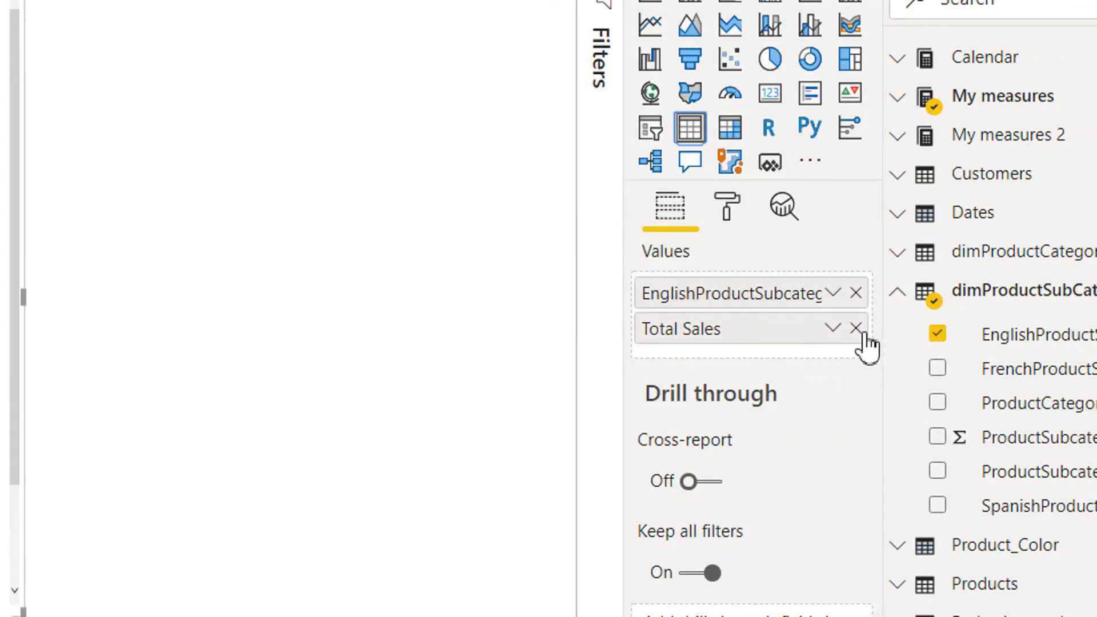
pyautogui.click(857, 330)
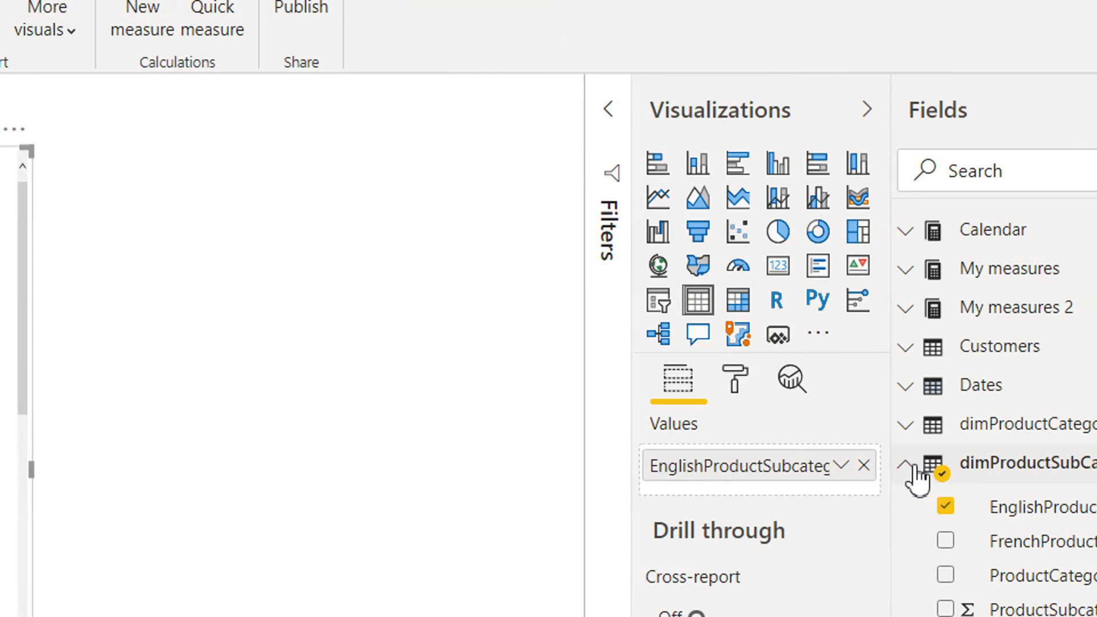
pyautogui.click(920, 471)
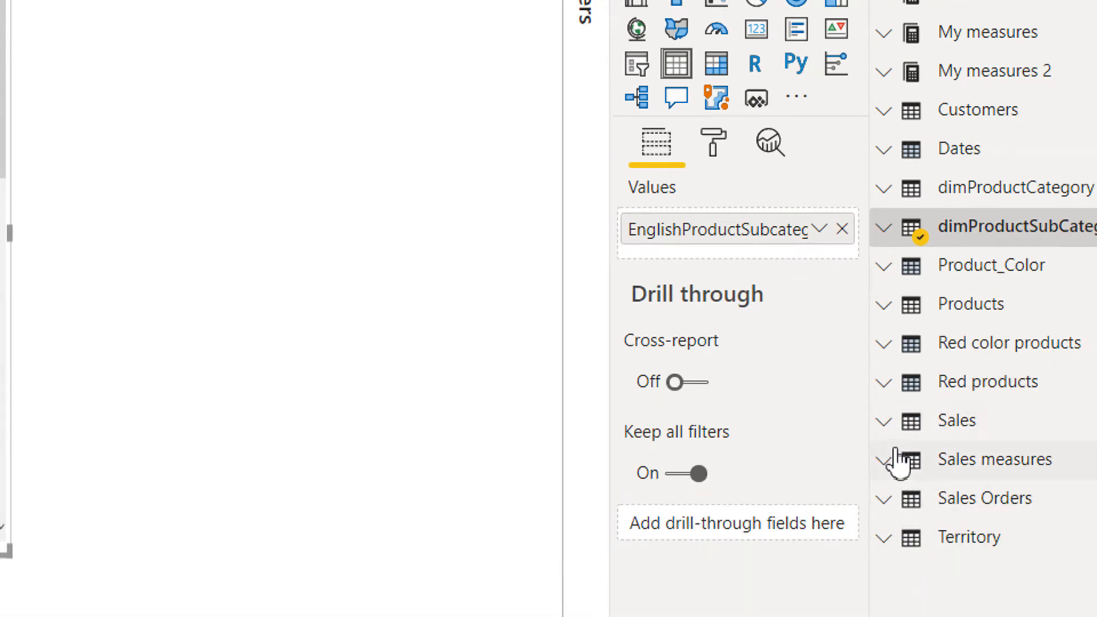
# Add the Sales transactions measure from the Sales table to the table visual and widen the visual slightly.
pyautogui.click(888, 427)
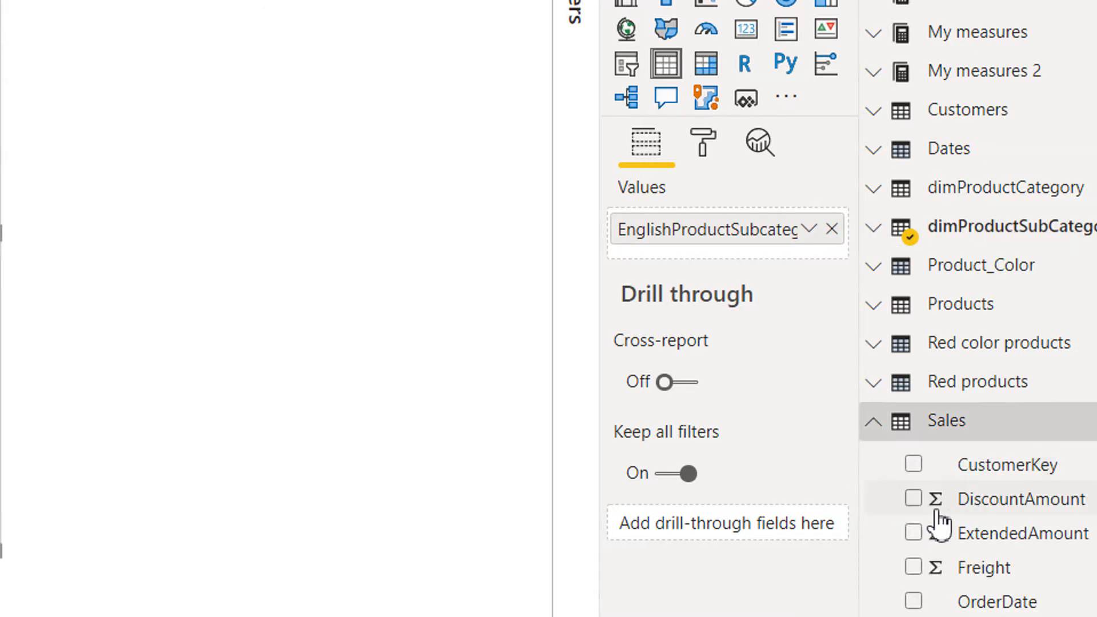
pyautogui.scroll(-5, 937, 520)
pyautogui.moveTo(947, 492); pyautogui.dragTo(201, 197)
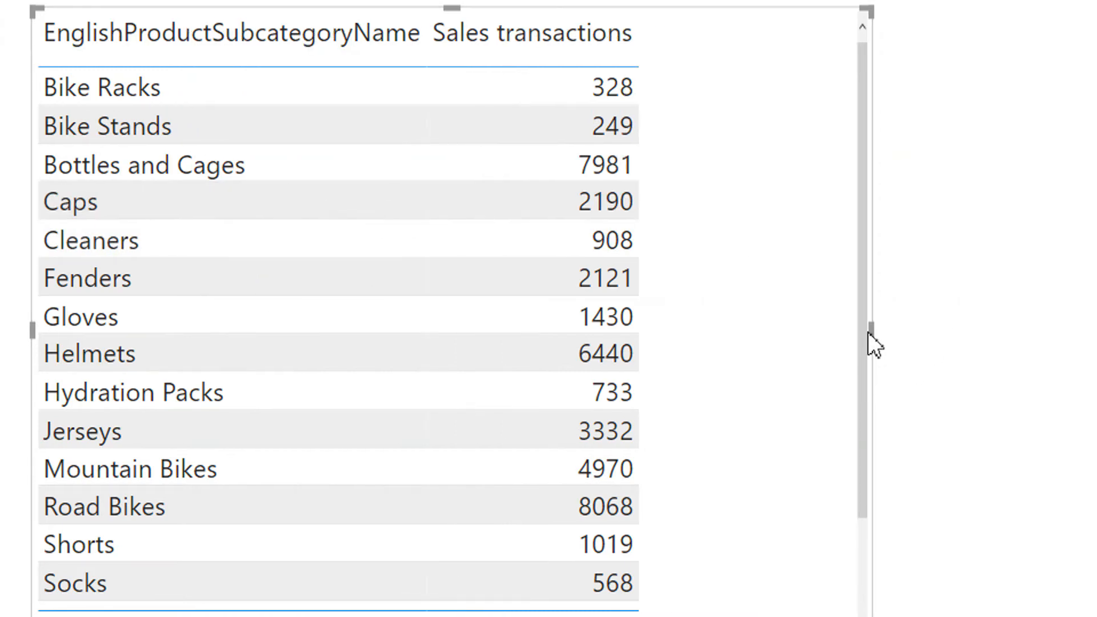
pyautogui.moveTo(872, 330); pyautogui.dragTo(943, 328)
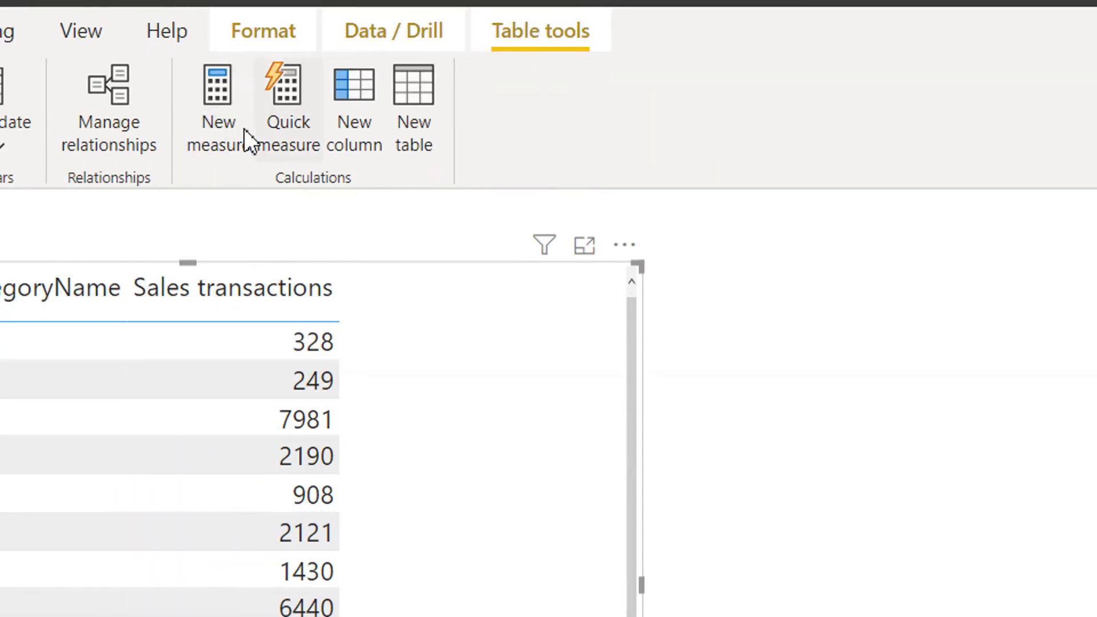
# Add another new measure to the Sales table, ready for naming.
pyautogui.click(217, 133)
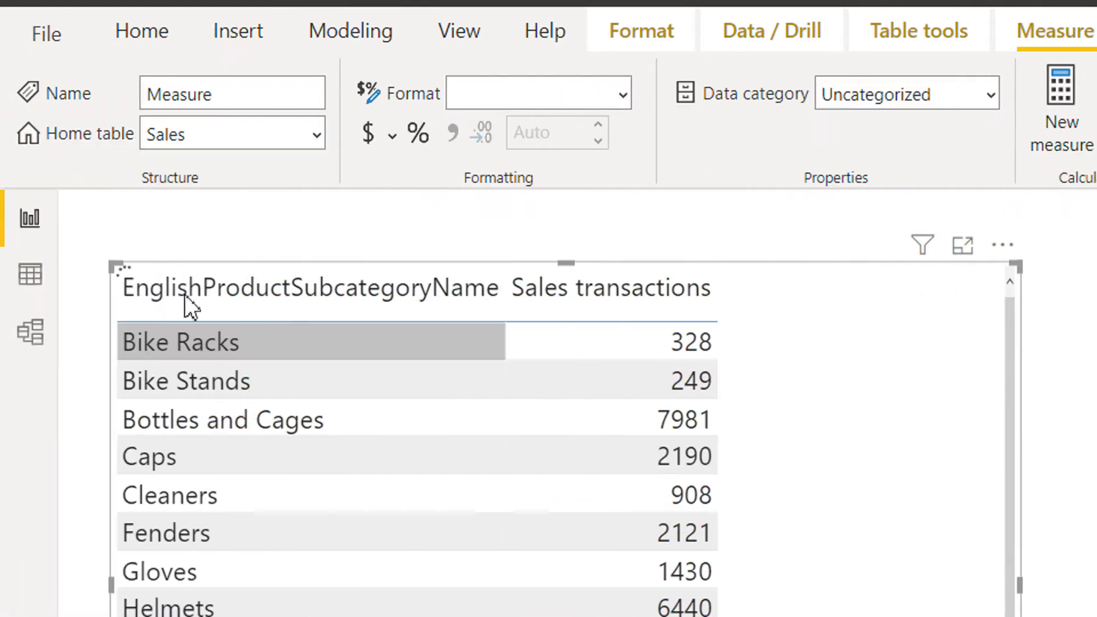
pyautogui.doubleClick(217, 212)
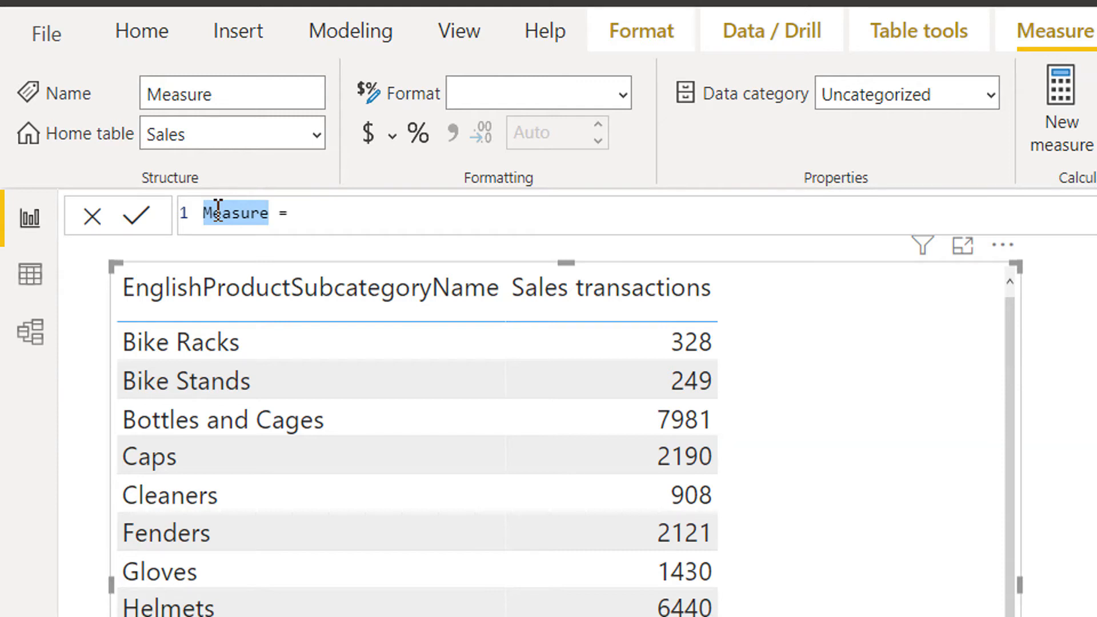
pyautogui.write('Sale')
pyautogui.press('BackSpace')
pyautogui.press('BackSpace')
pyautogui.press('BackSpace')
pyautogui.press('BackSpace')
# Name the new measure Transaction black color.
pyautogui.write('Trans')
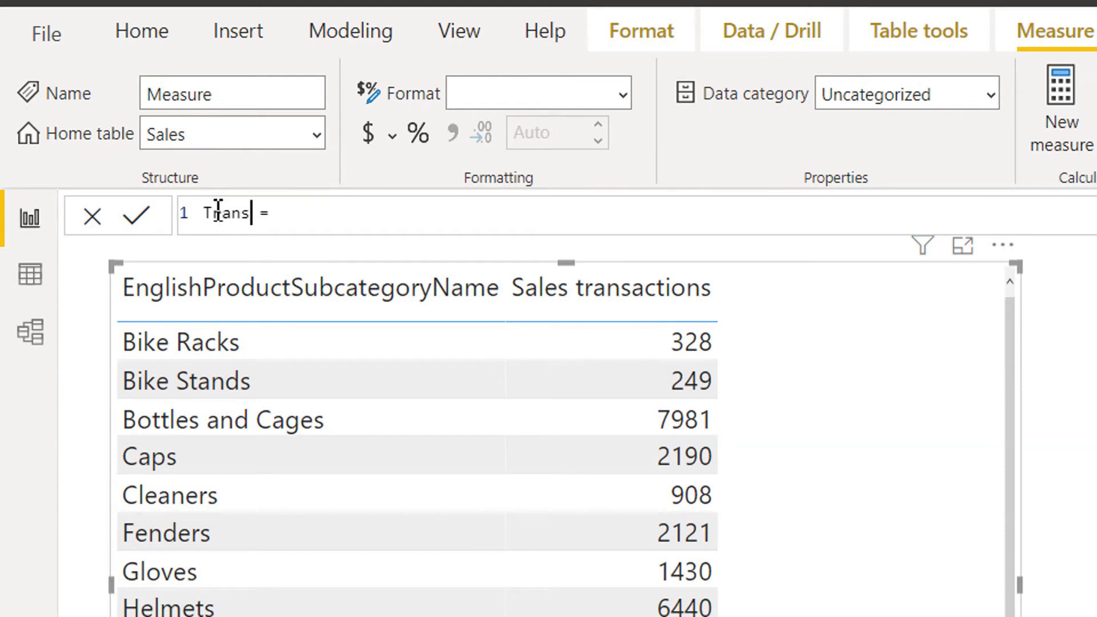
pyautogui.write('action')
pyautogui.write('black')
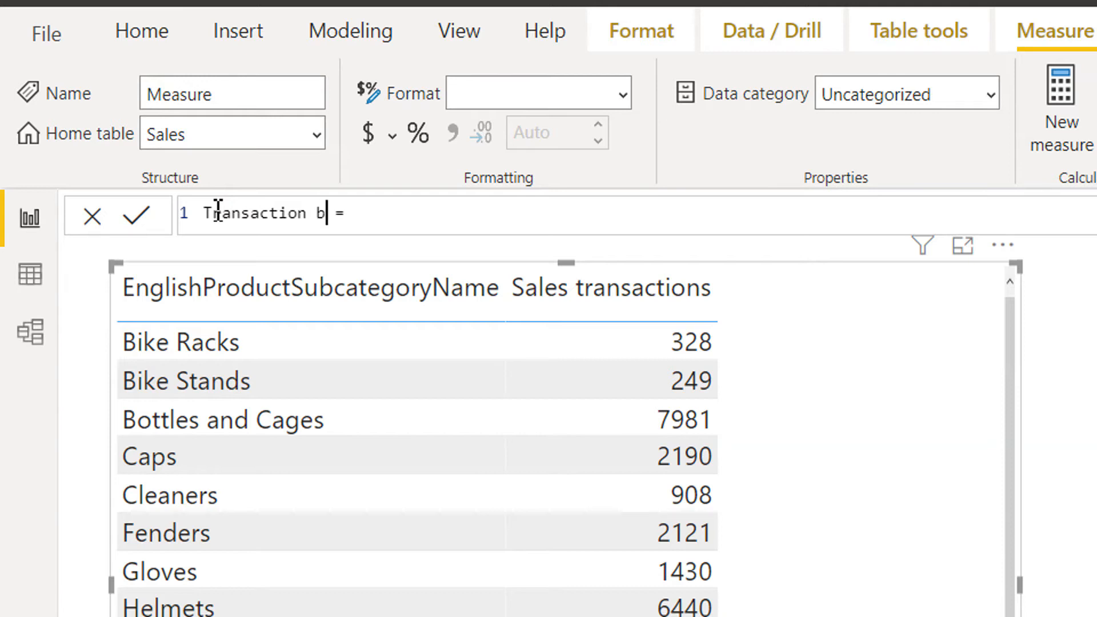
pyautogui.write(' color =')
pyautogui.press('BackSpace')
pyautogui.press('BackSpace')
pyautogui.press('BackSpace')
pyautogui.press('Right')
pyautogui.press('Right')
pyautogui.press('Right')
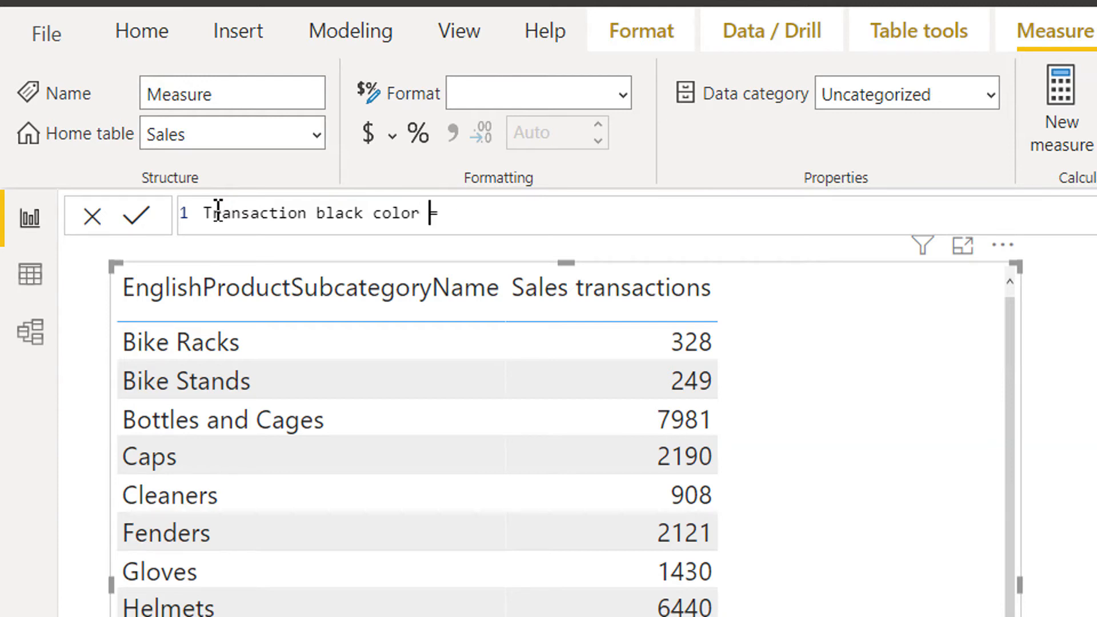
# Start the measure's formula with a CALCULATE function that uses the [Sales transactions] measure as its expression.
pyautogui.write('ca')
pyautogui.press('Tab')
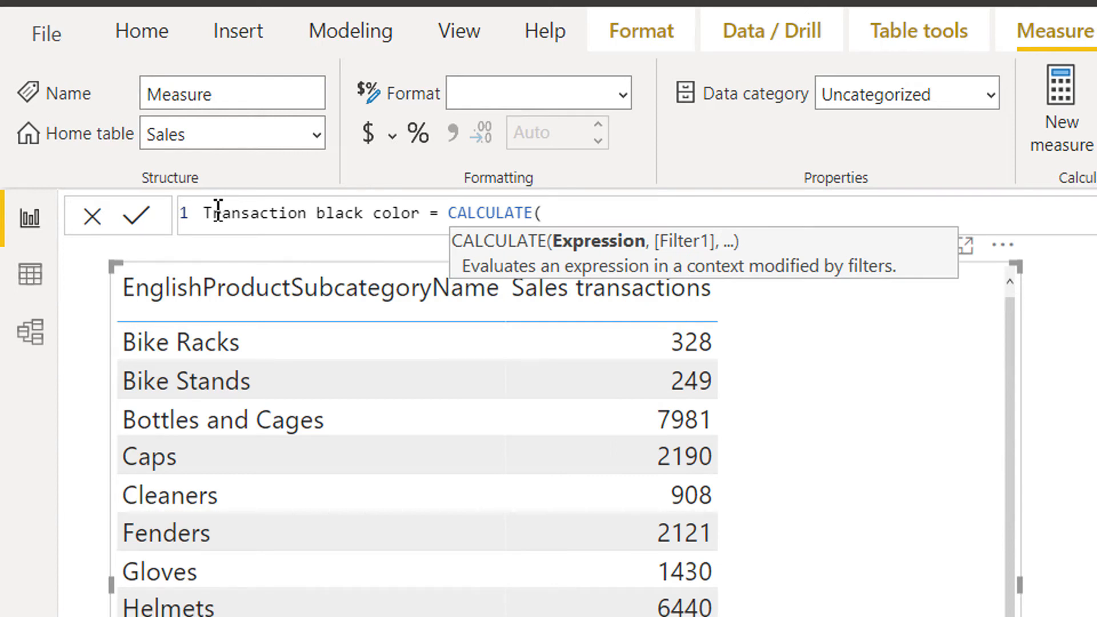
pyautogui.write('tra')
pyautogui.press('Down')
pyautogui.press('Tab')
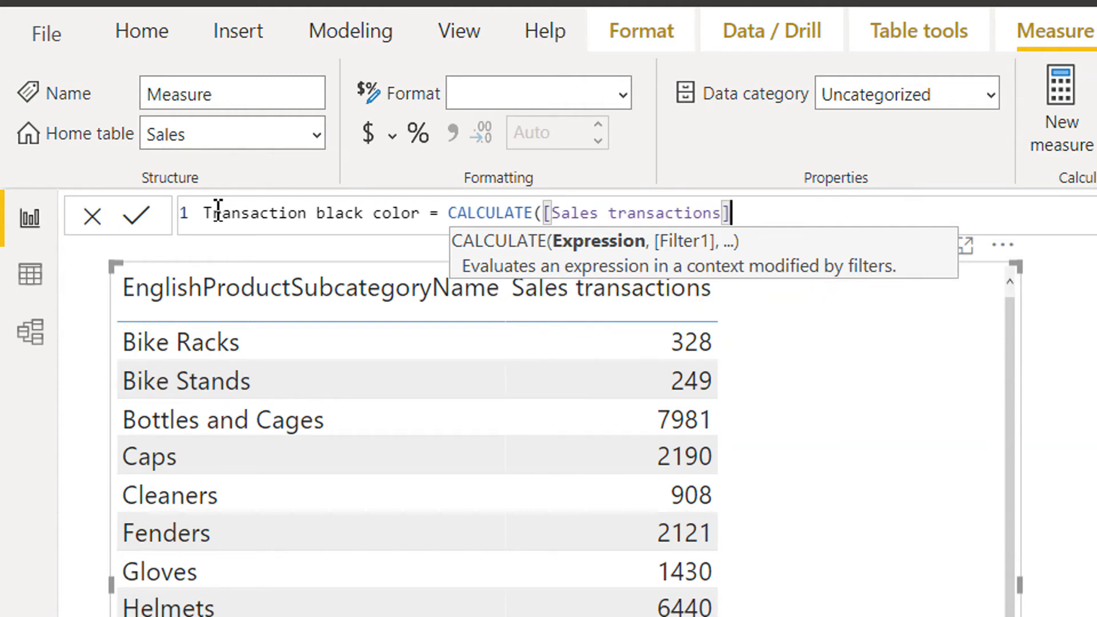
# Add the filter Products[Color] ="Black" to the CALCULATE formula, close it, and commit the measure.
pyautogui.write(',')
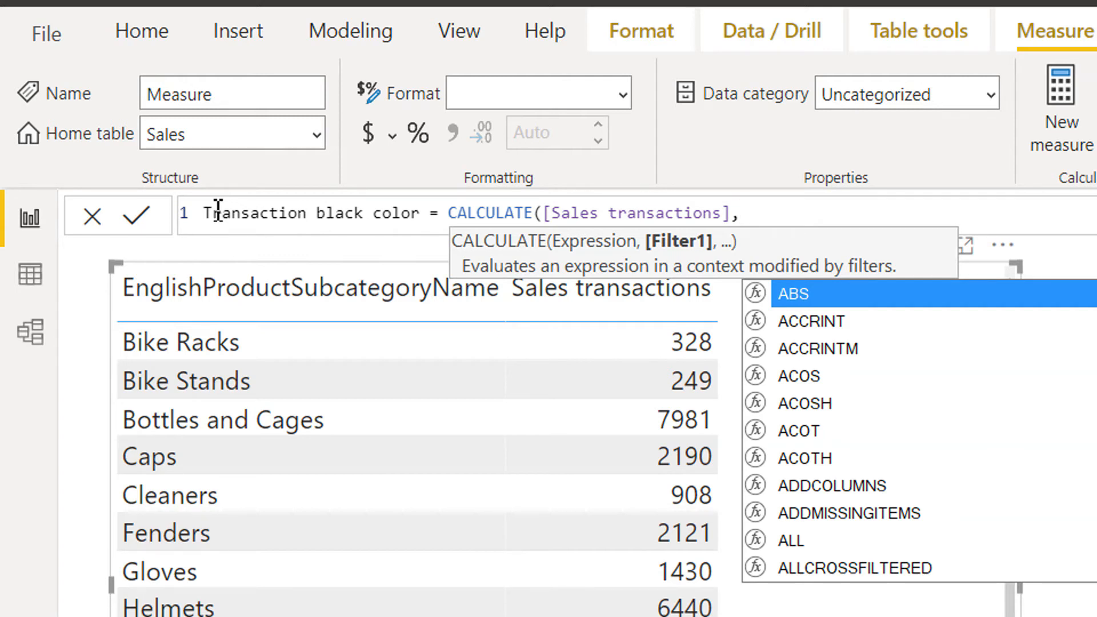
pyautogui.write('colo')
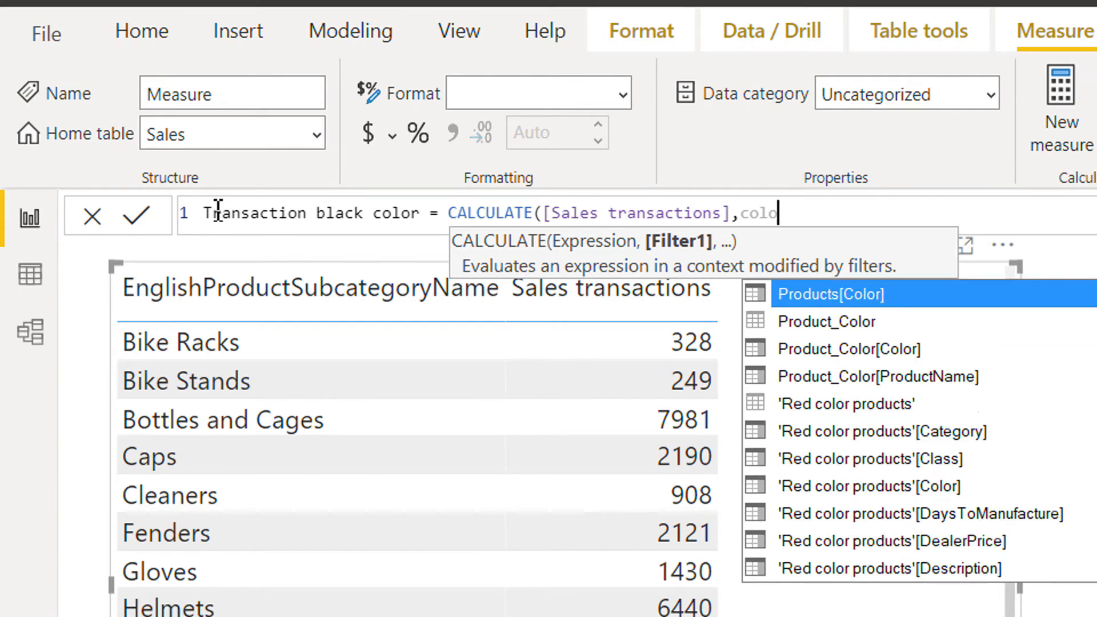
pyautogui.press('Tab')
pyautogui.write('=')
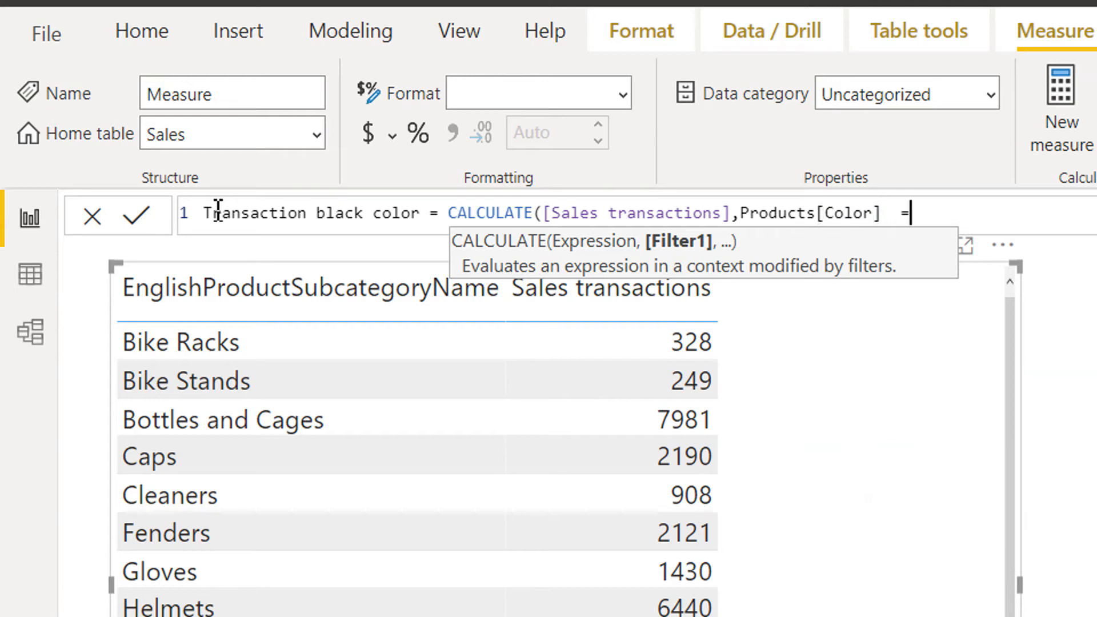
pyautogui.write('"Black"')
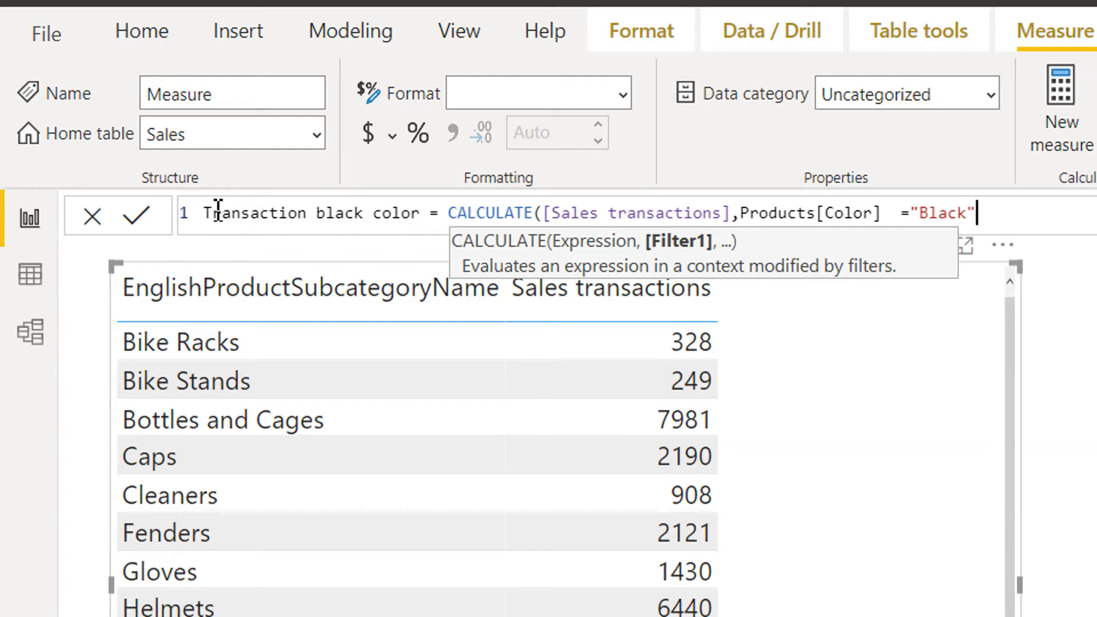
pyautogui.write(')')
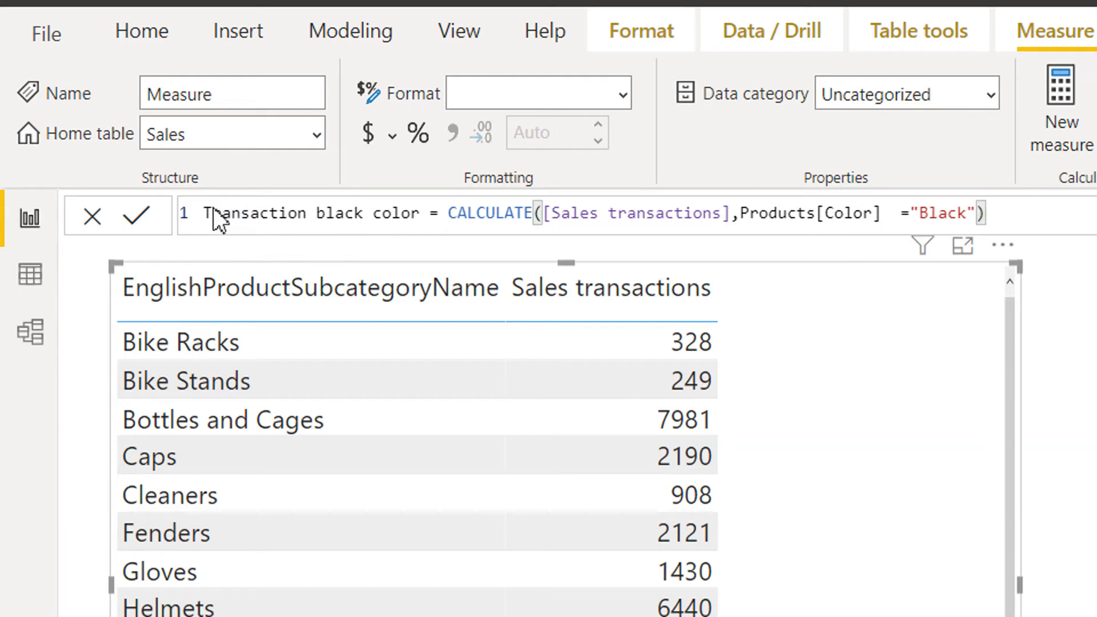
pyautogui.press('Return')
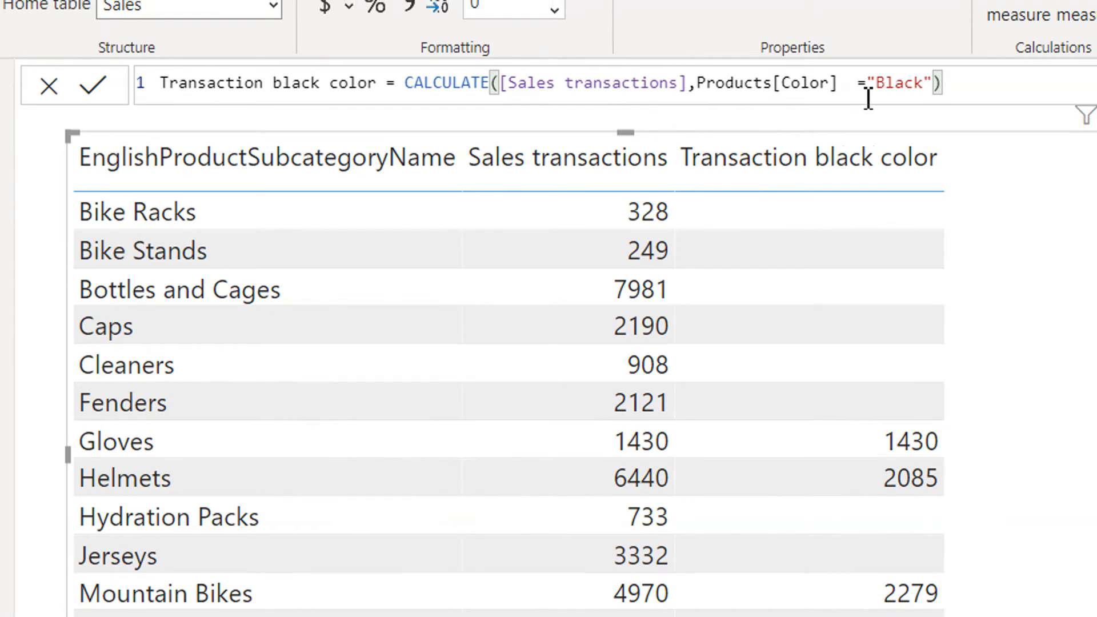
# Change the color filter value in the Transaction black color measure to "Red" and commit the formula.
pyautogui.doubleClick(907, 84)
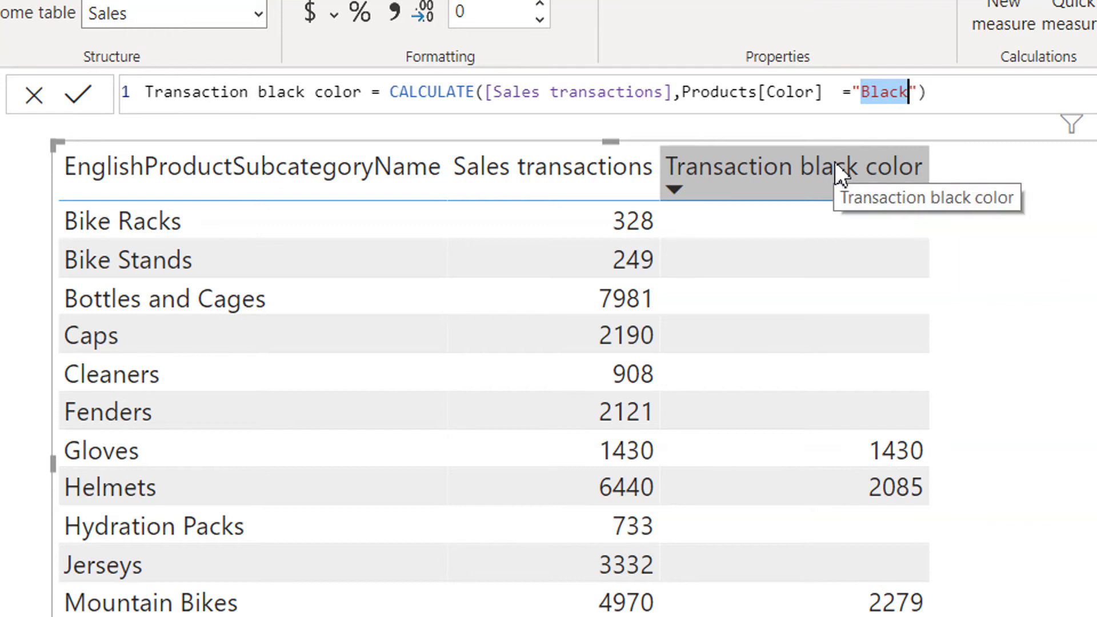
pyautogui.write('Red')
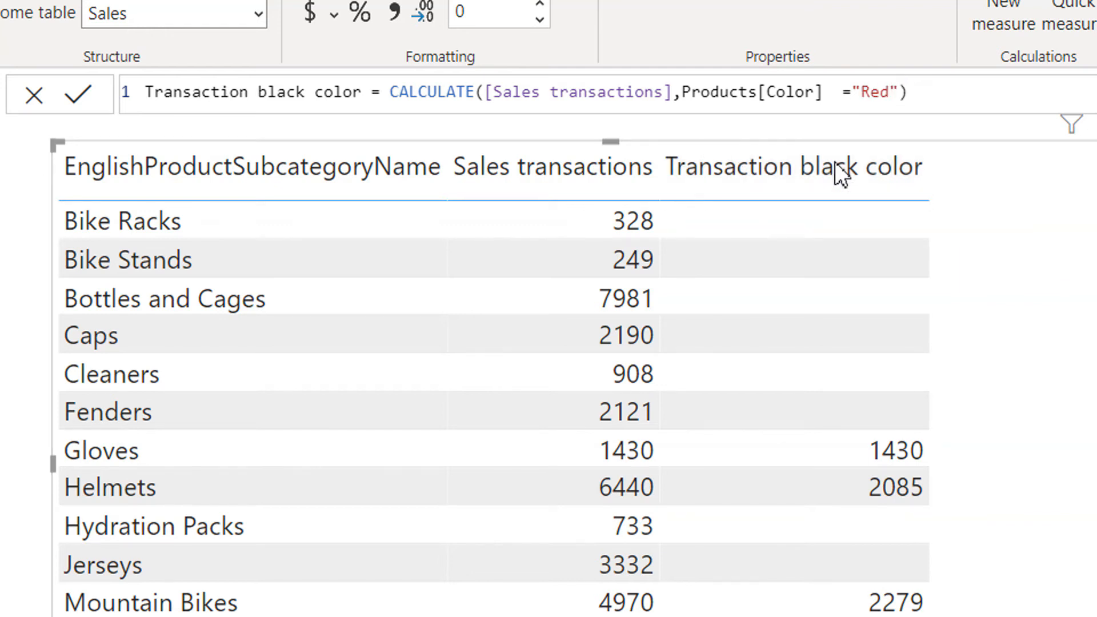
pyautogui.press('Return')
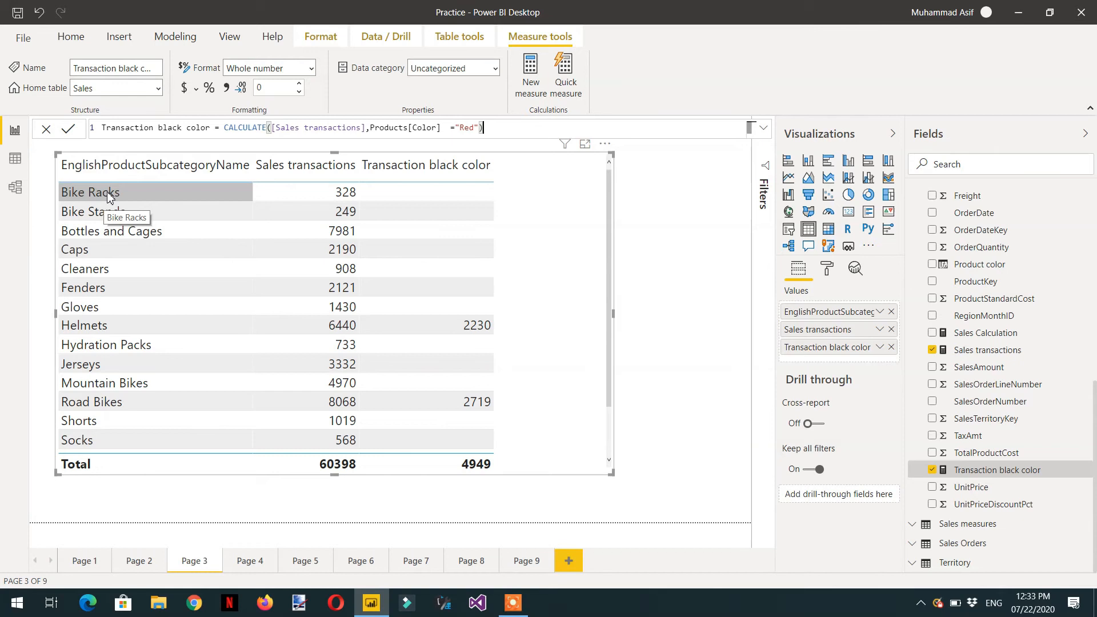
# Replace the subcategory name in the table visual with Color from the Products table, placed first in the values.
pyautogui.click(892, 313)
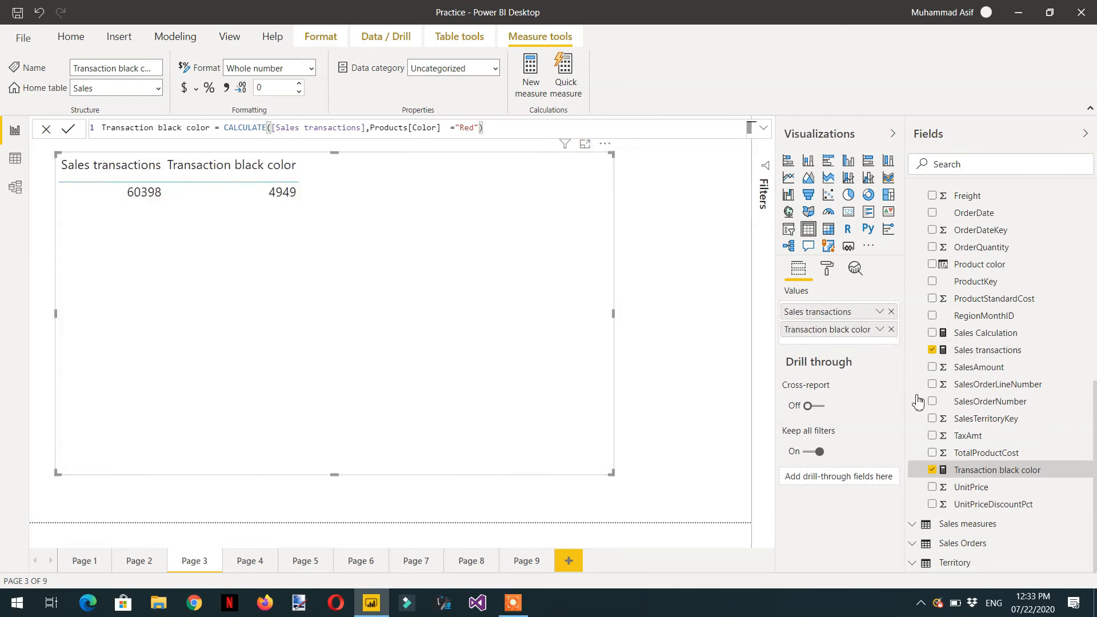
pyautogui.scroll(5, 935, 343)
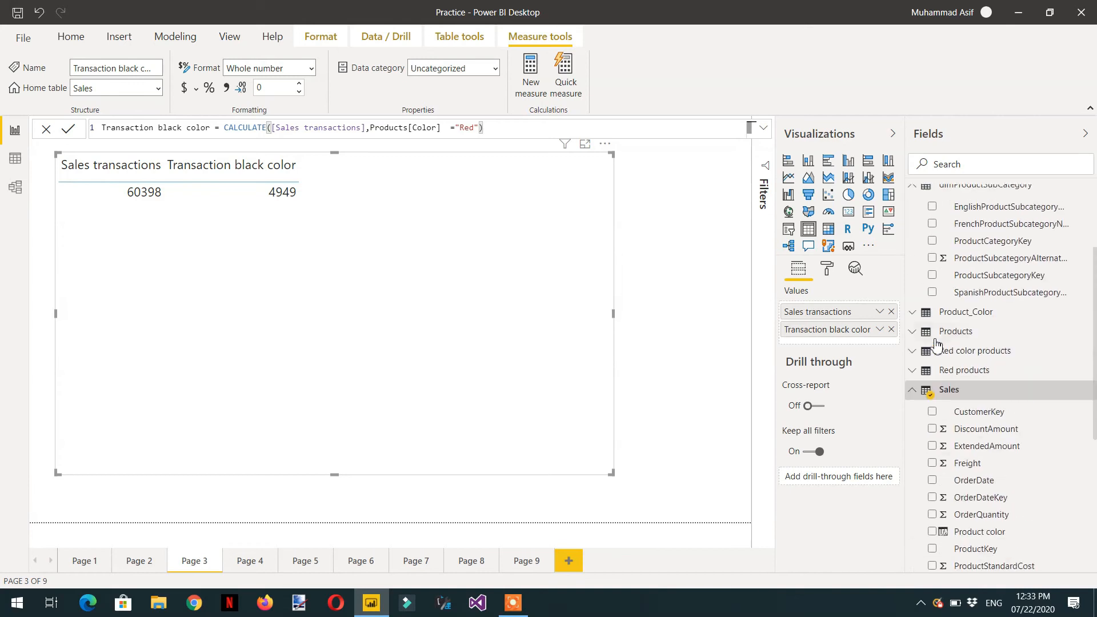
pyautogui.click(913, 391)
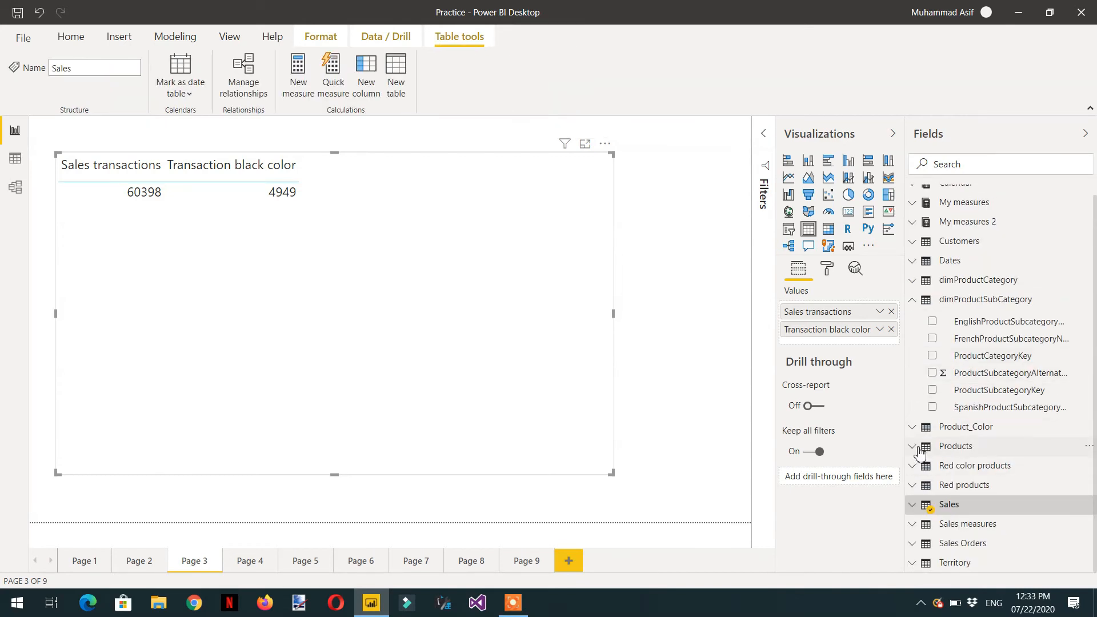
pyautogui.click(913, 446)
pyautogui.scroll(-2, 969, 468)
pyautogui.scroll(-4, 969, 468)
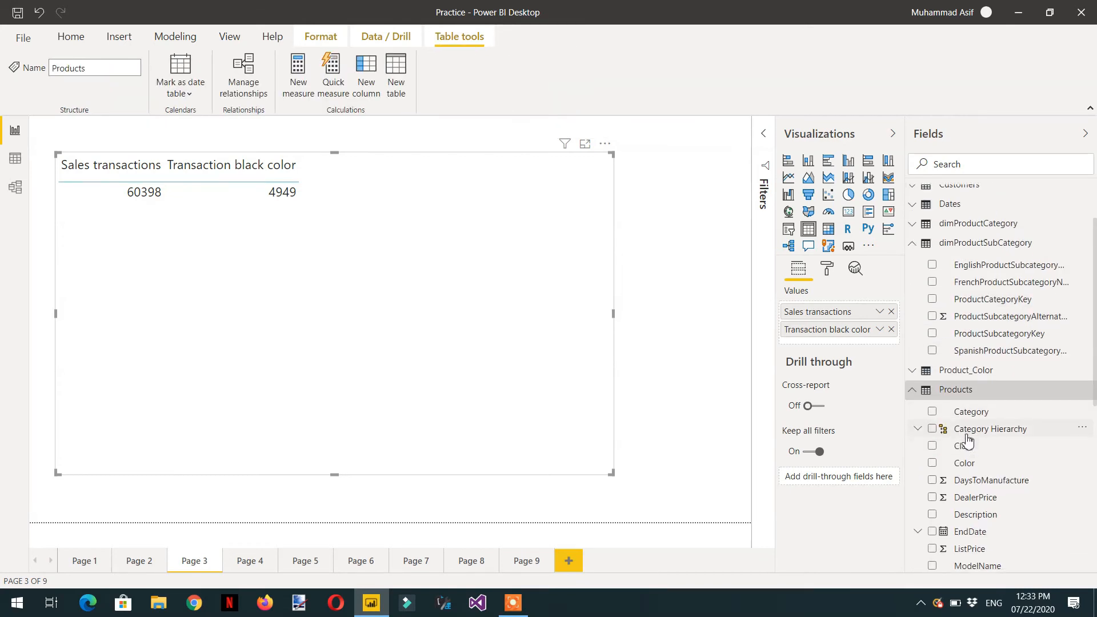
pyautogui.click(932, 377)
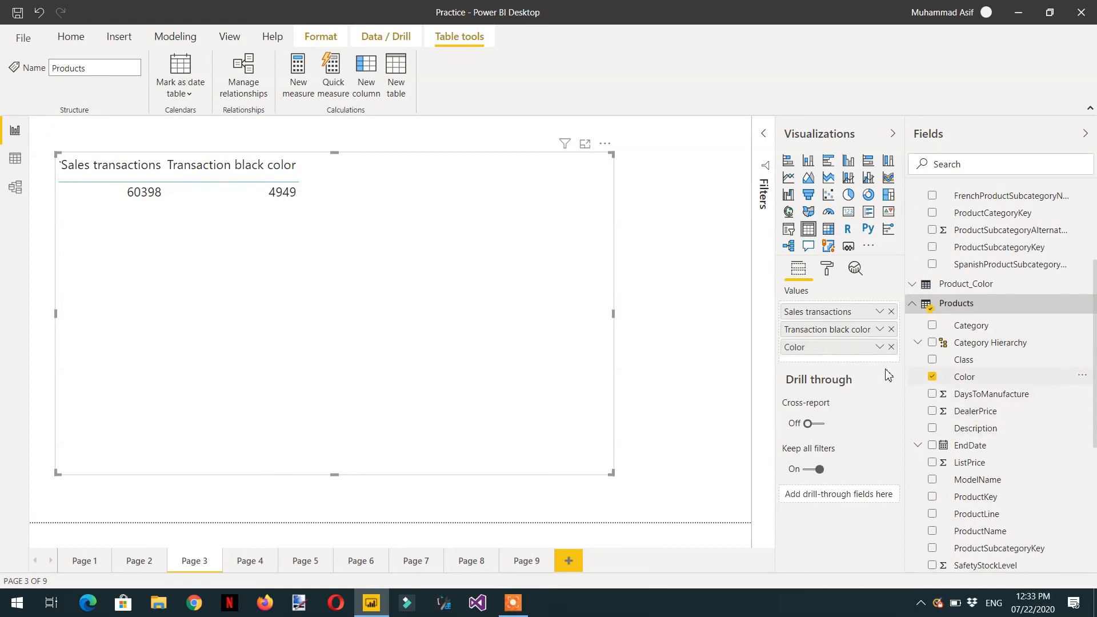
pyautogui.moveTo(823, 347); pyautogui.dragTo(821, 310)
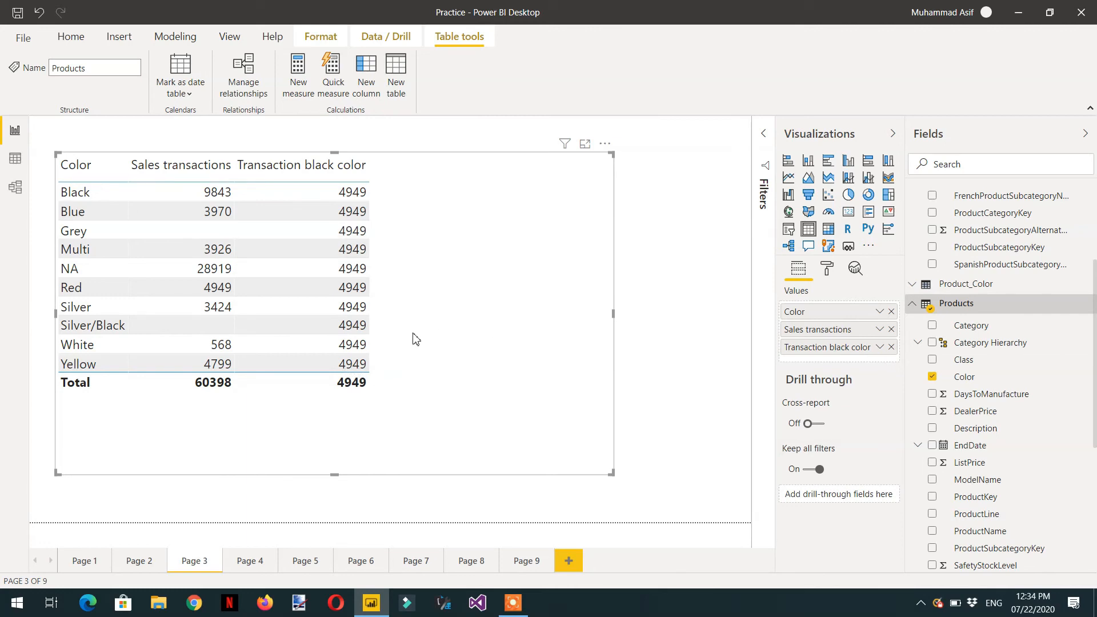
# Open the formula of the Transaction black color measure in the Sales table.
pyautogui.scroll(-1, 1005, 460)
pyautogui.scroll(-1, 991, 469)
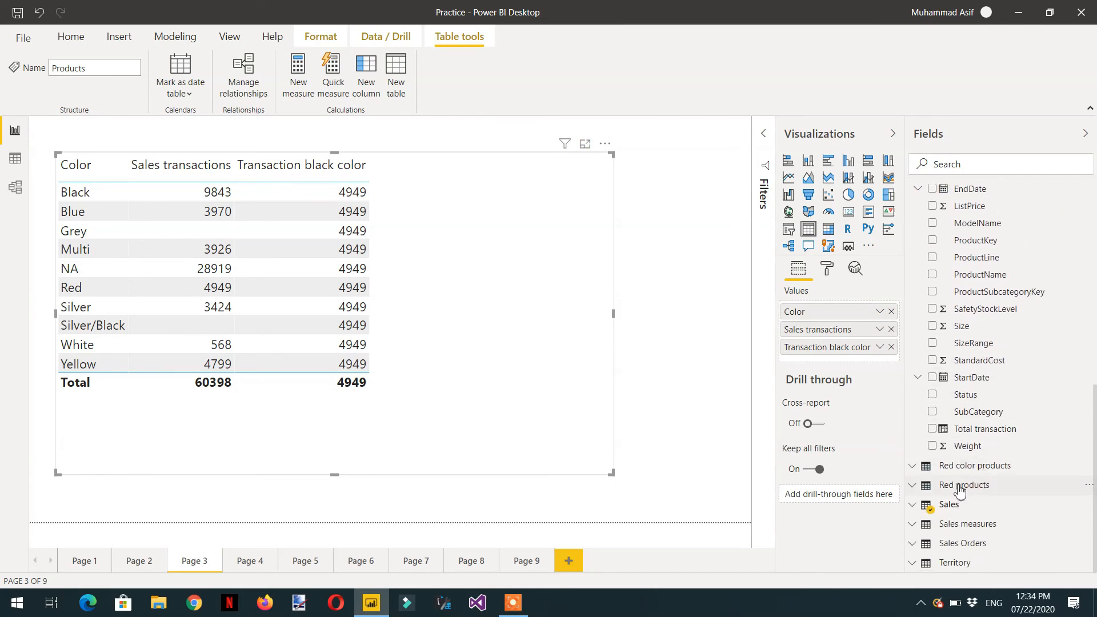
pyautogui.click(924, 508)
pyautogui.scroll(-10, 948, 532)
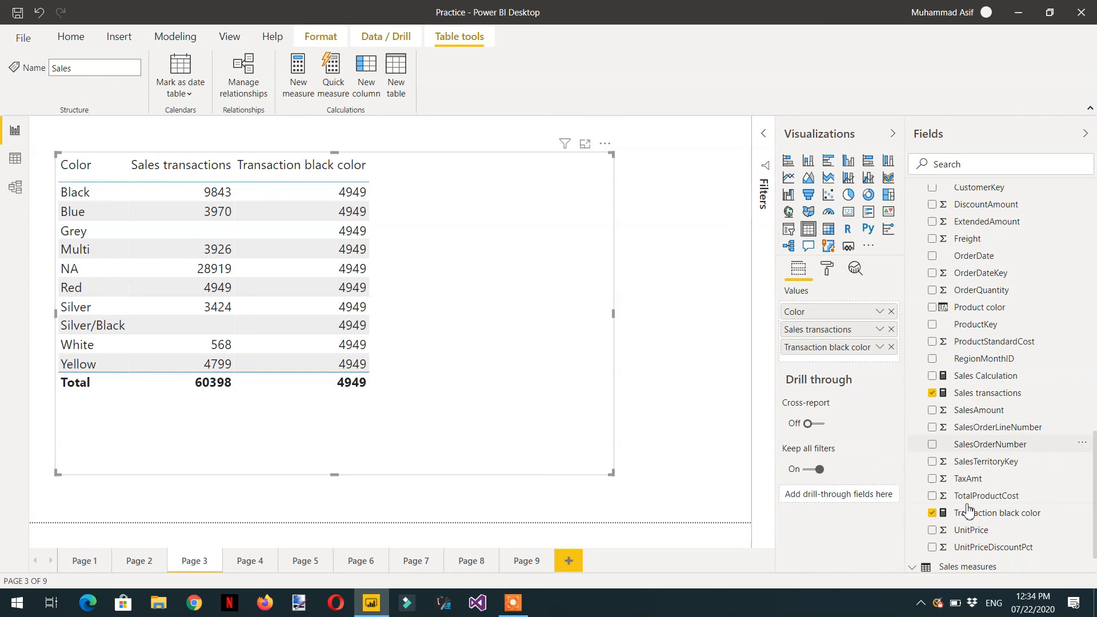
pyautogui.click(971, 513)
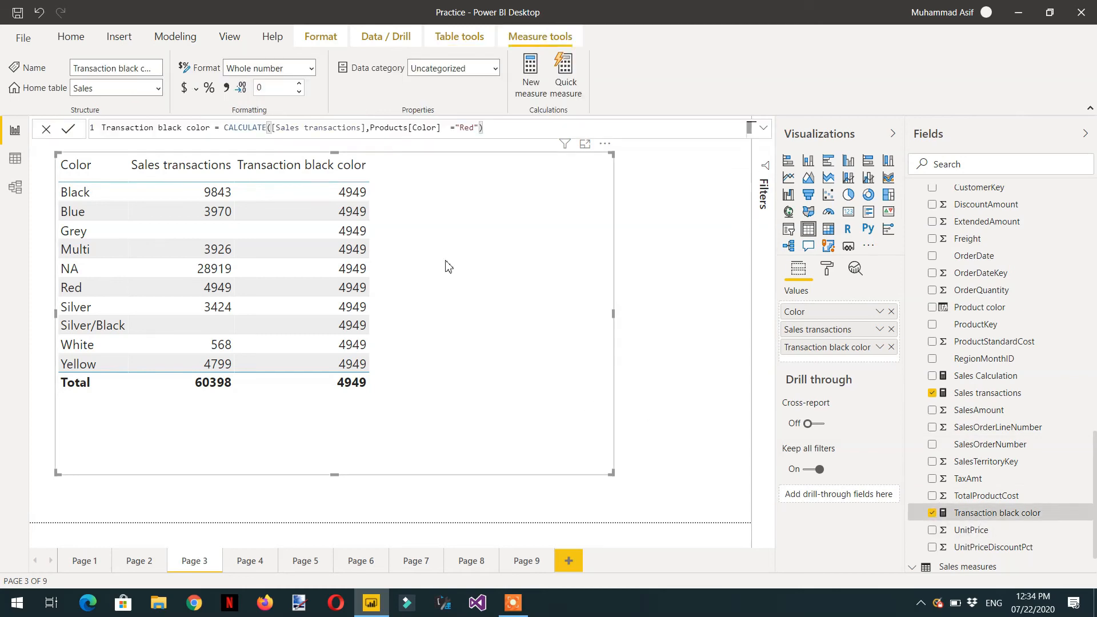